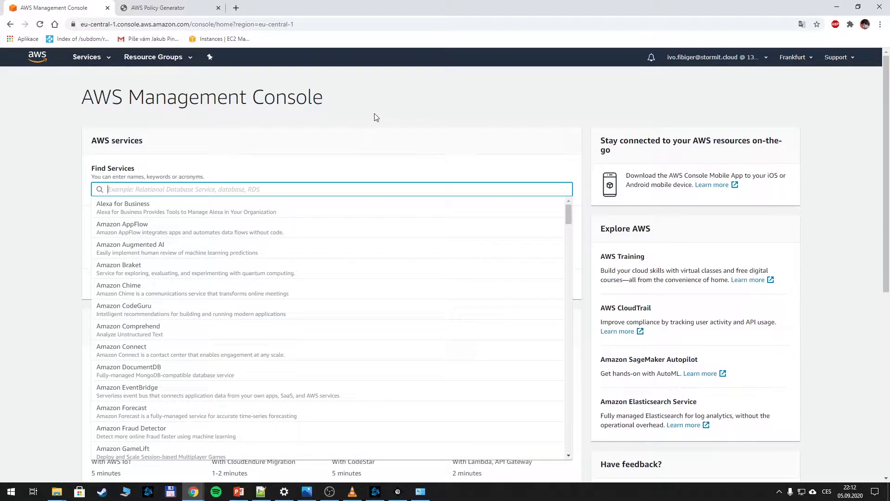
pyautogui.write('S3')
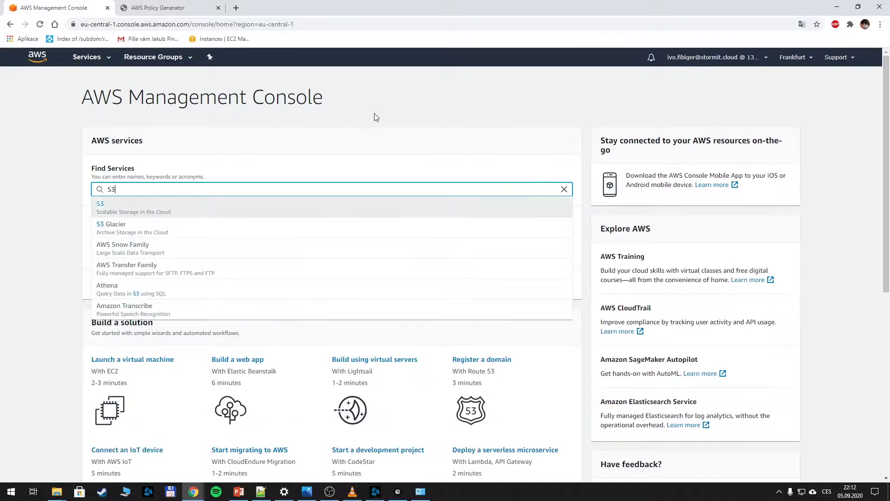
# Open the S3 service to list the existing stormit-demos bucket
pyautogui.click(239, 208)
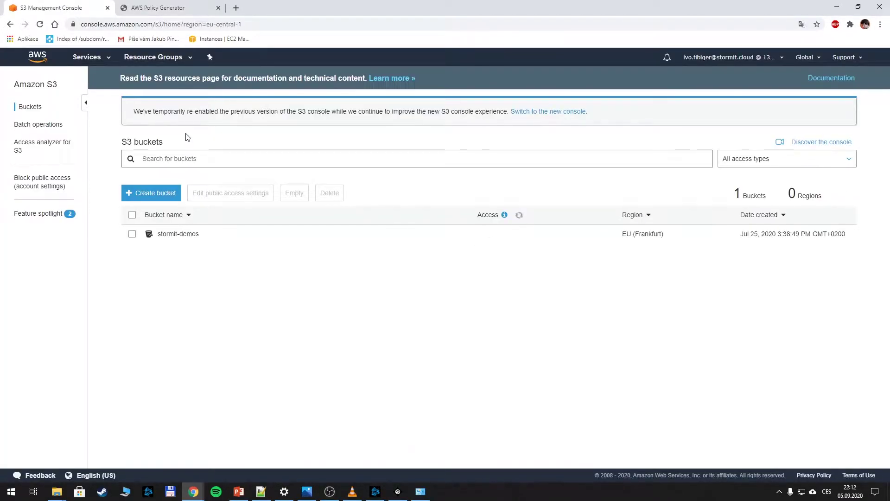
# Start bucket aws-awesome-bucket-wow in EU (Frankfurt) with default options, advancing to permissions
pyautogui.click(154, 192)
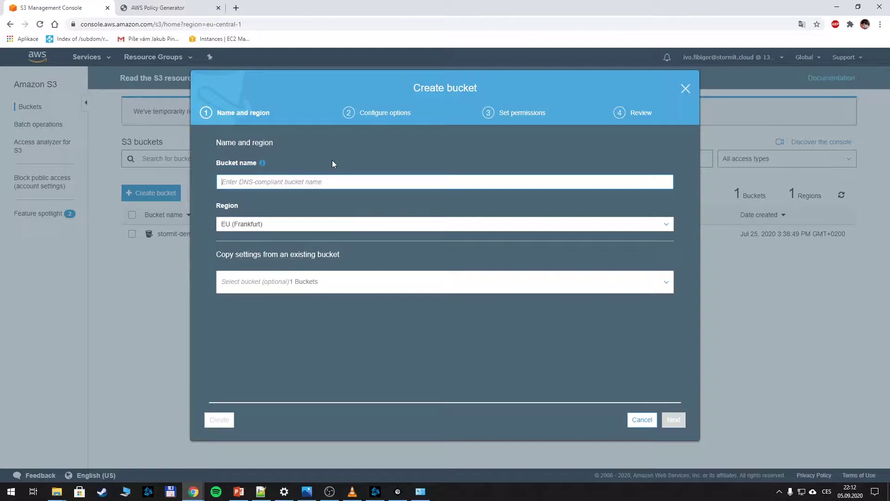
pyautogui.write('aws-aw')
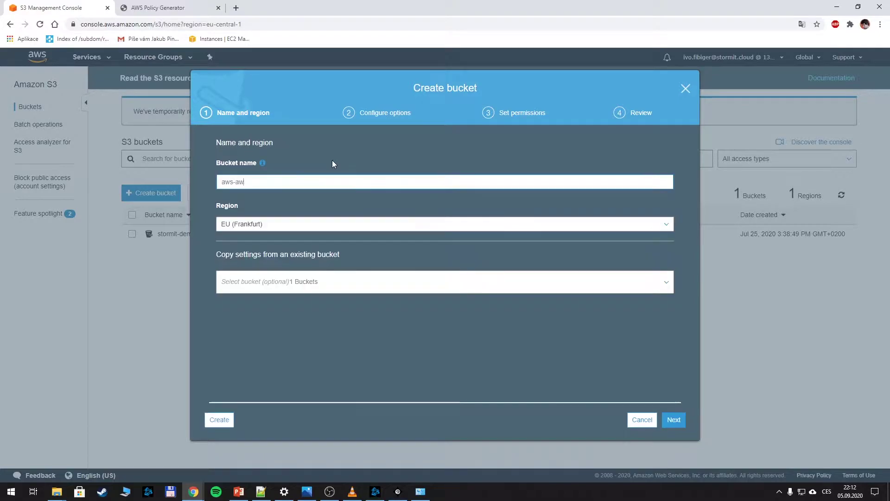
pyautogui.write('esome-bucket')
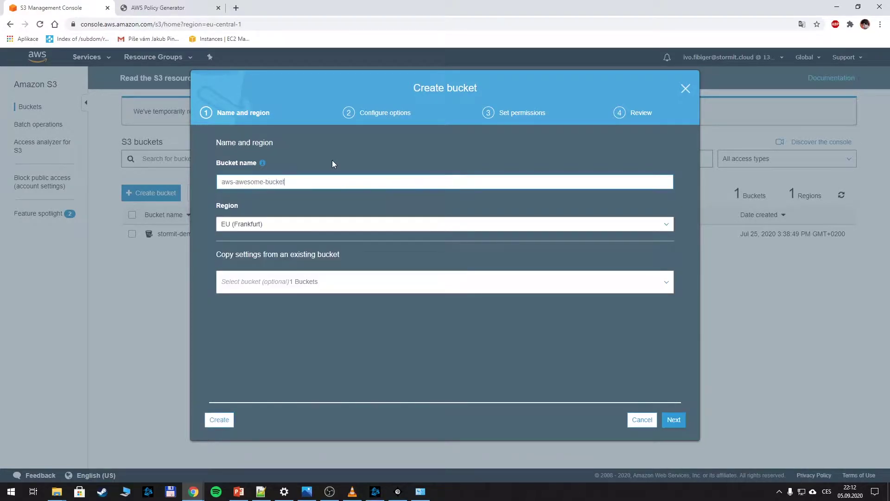
pyautogui.write('-wow')
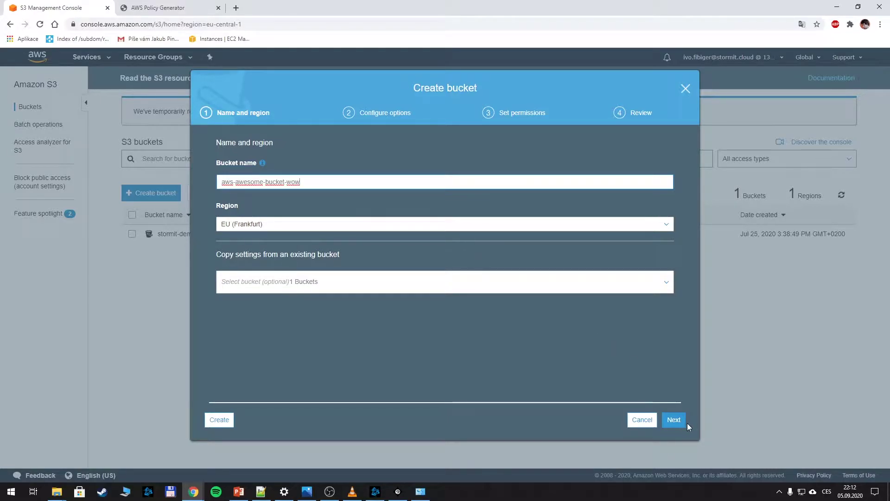
pyautogui.click(673, 420)
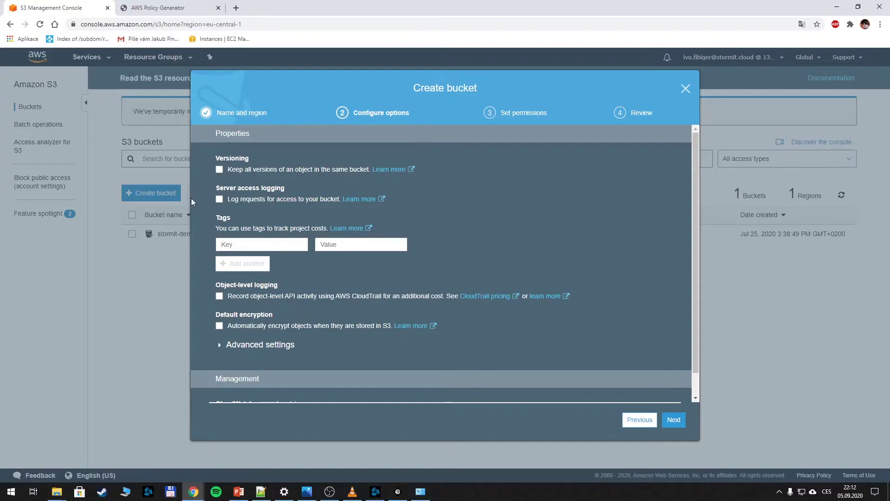
pyautogui.scroll(-1, 418, 282)
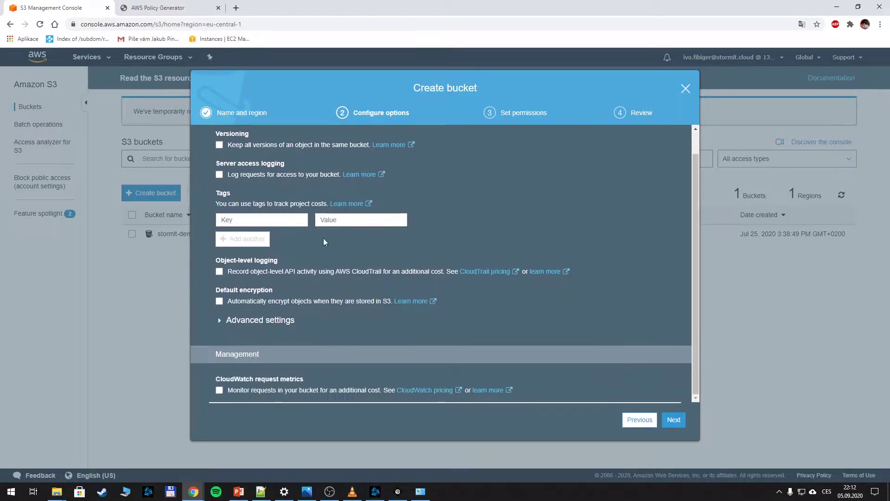
pyautogui.scroll(1, 306, 314)
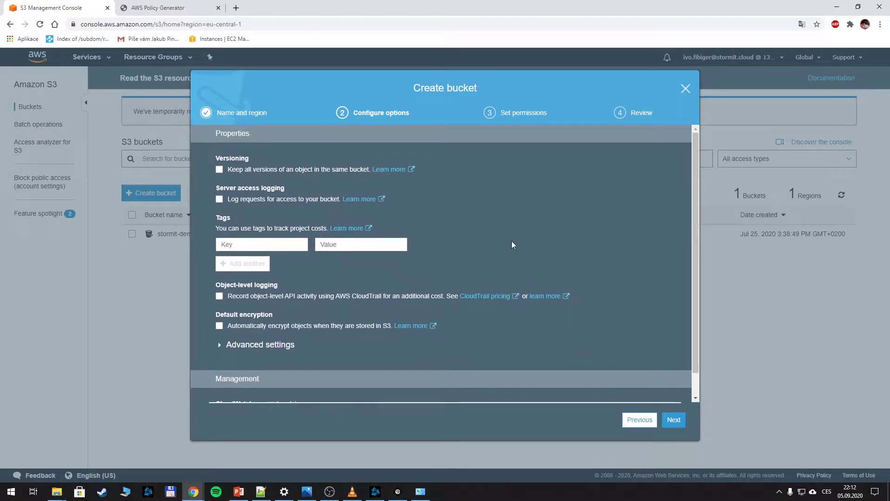
pyautogui.click(674, 420)
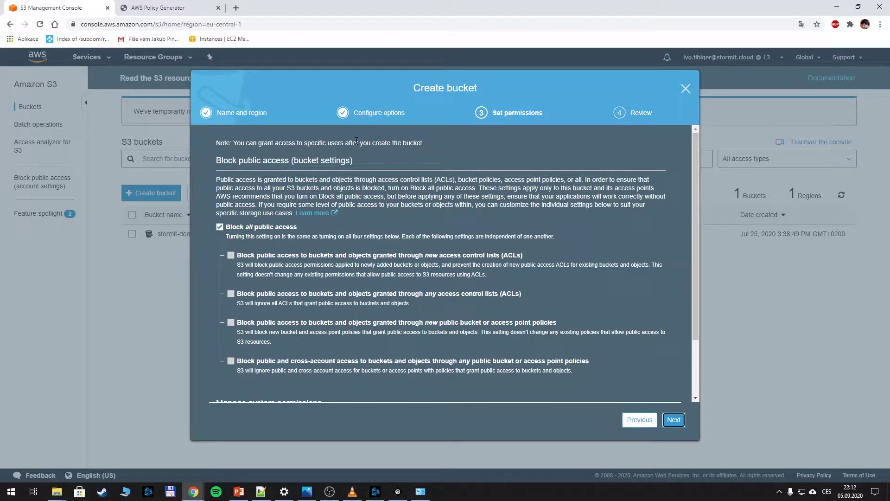
# Turn off all public-access blocking, reach the review, then close the wizard without creating the bucket
pyautogui.click(220, 227)
pyautogui.scroll(-2, 226, 216)
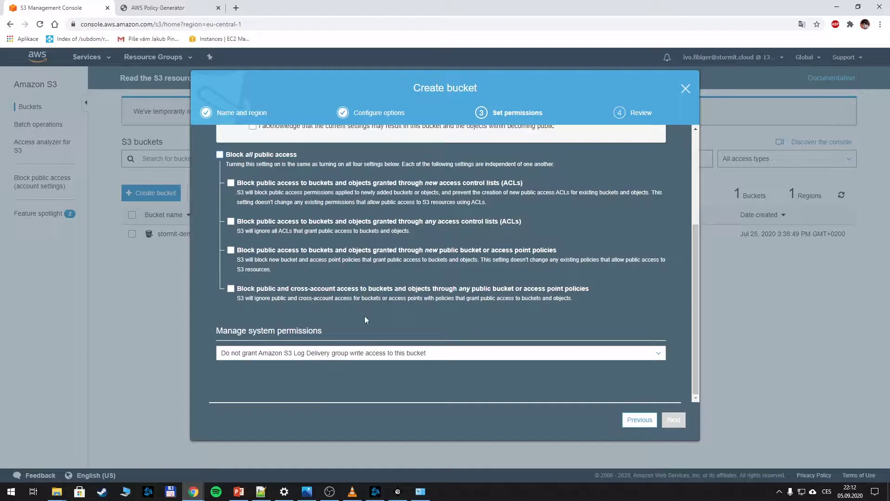
pyautogui.scroll(3, 375, 313)
pyautogui.scroll(2, 375, 312)
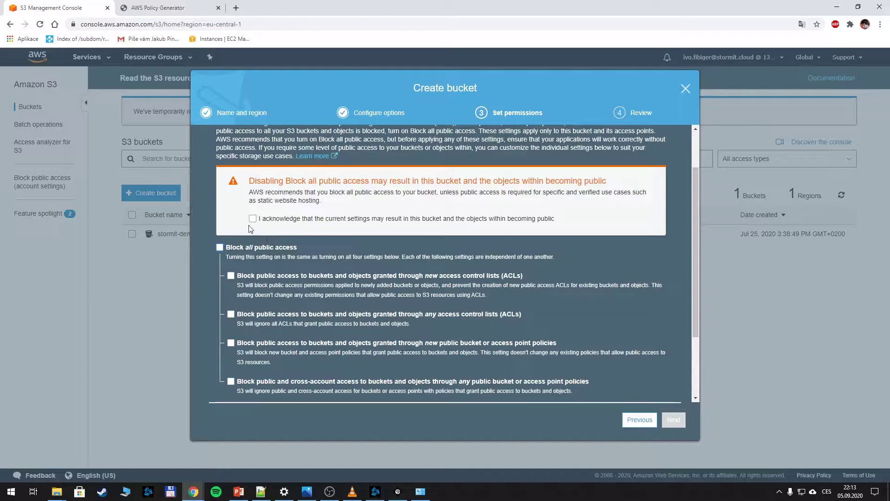
pyautogui.click(253, 219)
pyautogui.scroll(1, 306, 298)
pyautogui.scroll(1, 306, 298)
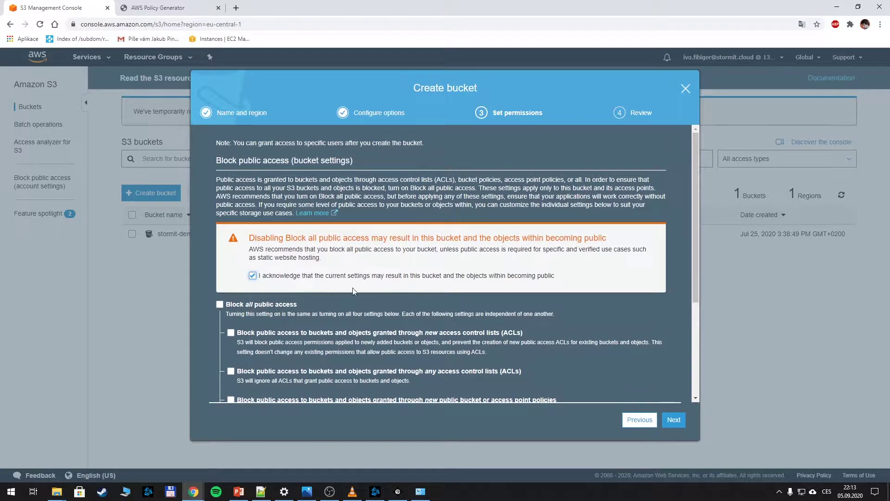
pyautogui.click(675, 420)
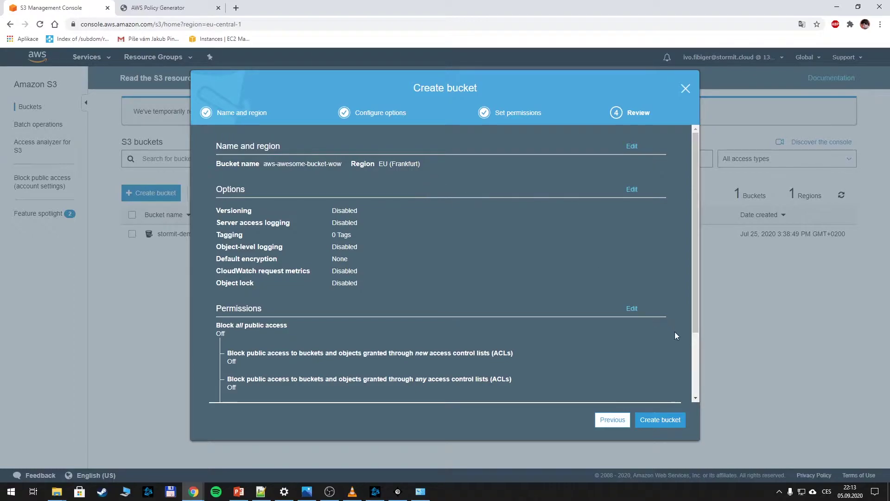
pyautogui.click(660, 420)
pyautogui.click(688, 91)
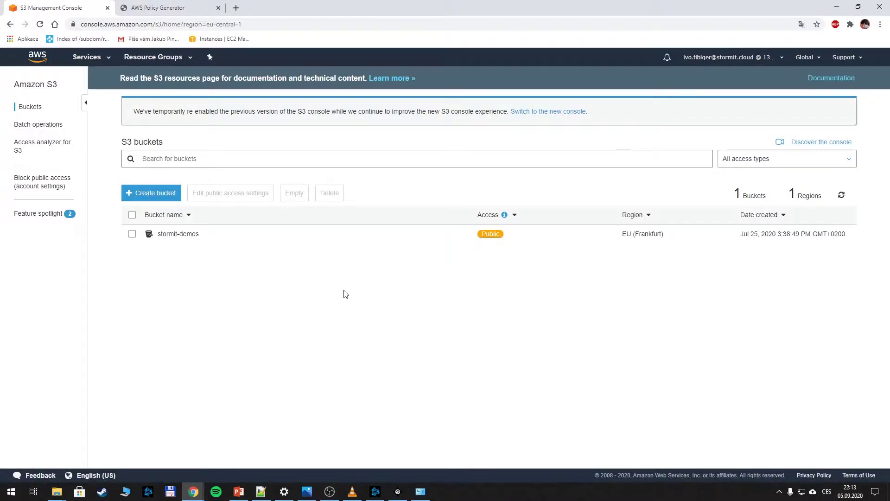
# Show the stormit-demos bucket's Permissions, highlighting that Block all public access is Off
pyautogui.click(174, 233)
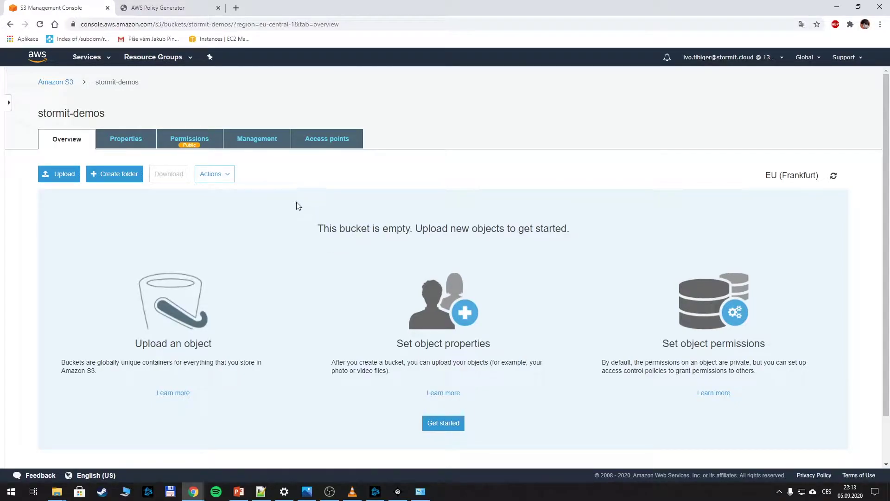
pyautogui.click(198, 142)
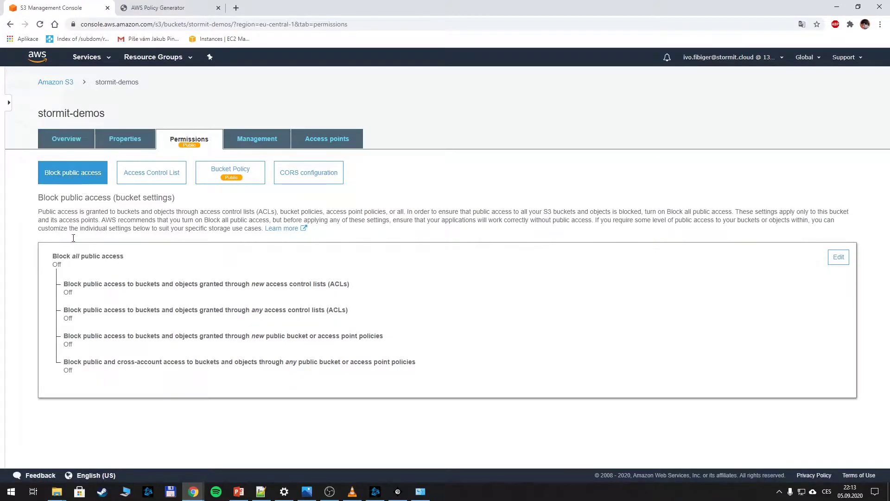
pyautogui.moveTo(56, 257); pyautogui.dragTo(127, 258)
pyautogui.moveTo(62, 266); pyautogui.dragTo(53, 268)
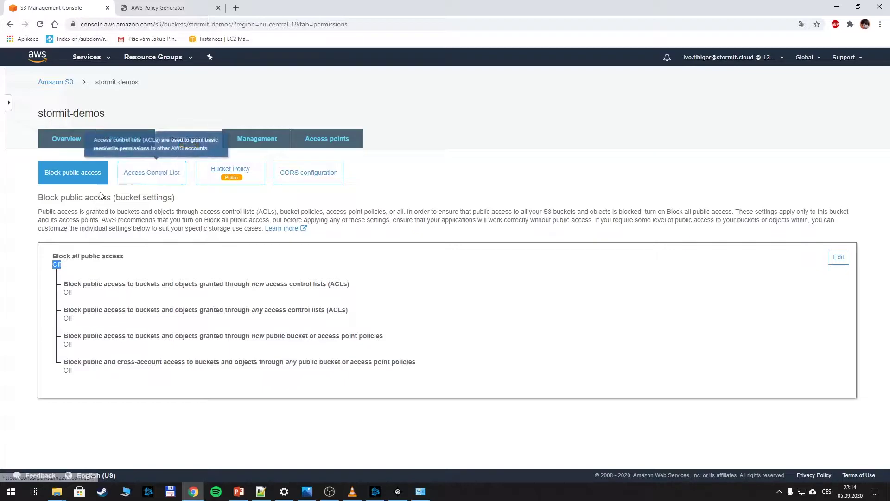
# Open the stormit-demos bucket policy and select its public s3:GetObject JSON
pyautogui.click(231, 172)
pyautogui.click(122, 312)
pyautogui.moveTo(109, 312); pyautogui.dragTo(27, 208)
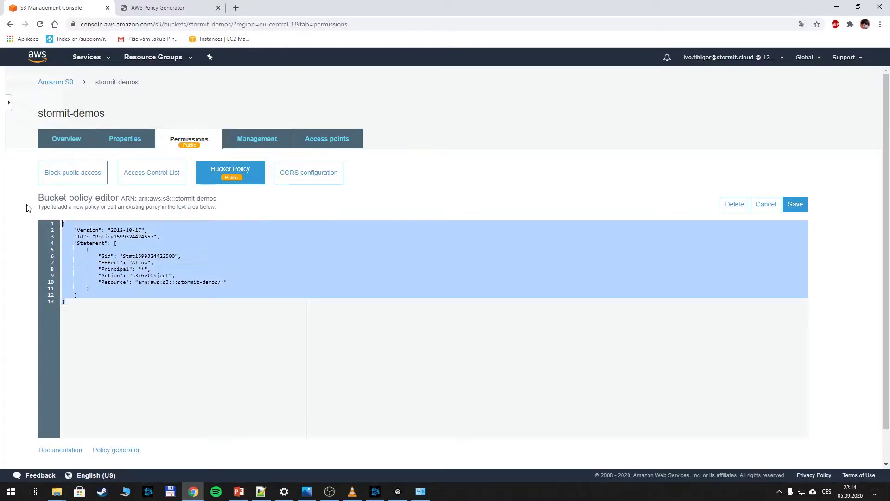
pyautogui.click(92, 331)
pyautogui.moveTo(92, 331); pyautogui.dragTo(33, 212)
# Search Google for 'aws policy generator' in a new tab and open the AWS Policy Generator
pyautogui.click(235, 8)
pyautogui.write('aws')
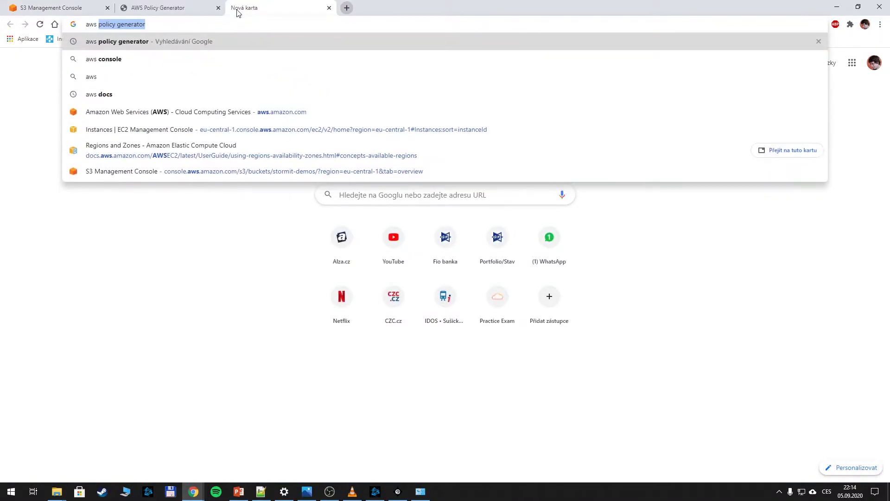
pyautogui.write(' policy')
pyautogui.press('Return')
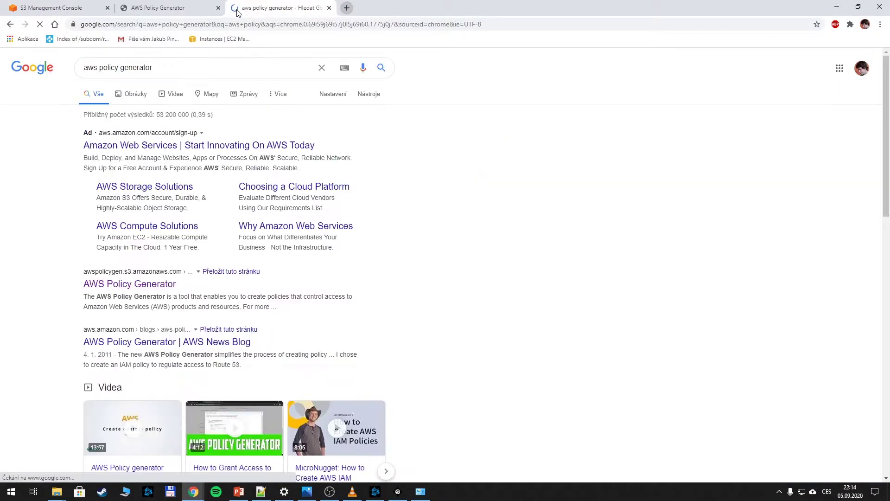
pyautogui.click(126, 284)
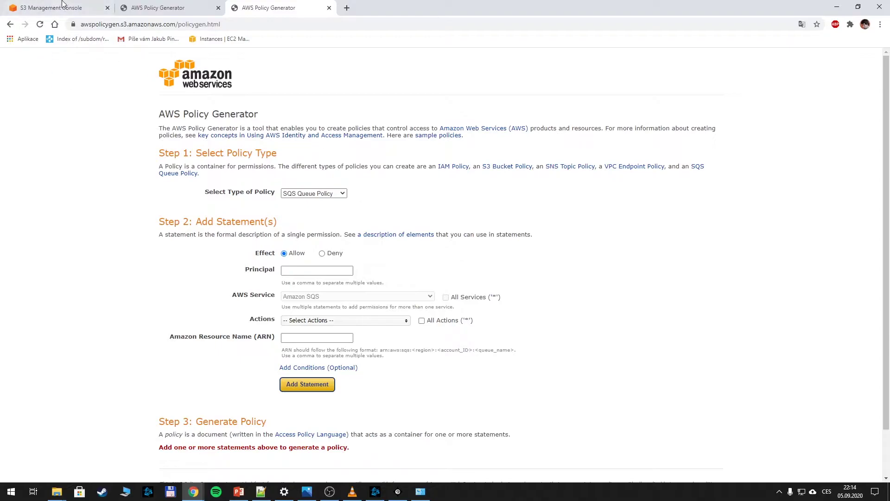
# Build an S3 Bucket Policy statement with principal * and the GetObject action, ARN still empty
pyautogui.click(319, 195)
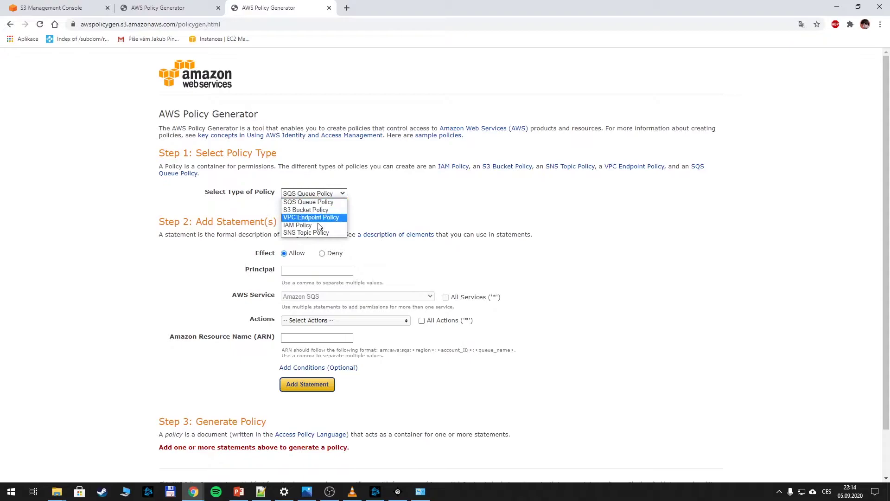
pyautogui.click(321, 210)
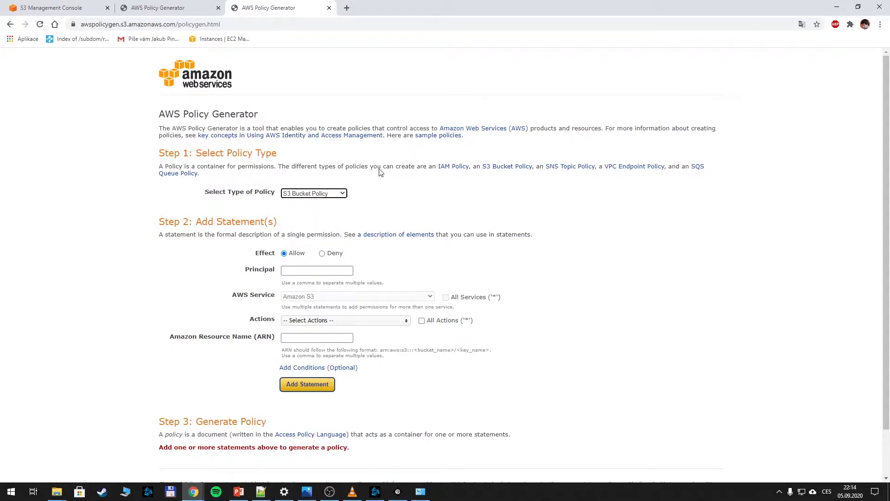
pyautogui.click(305, 269)
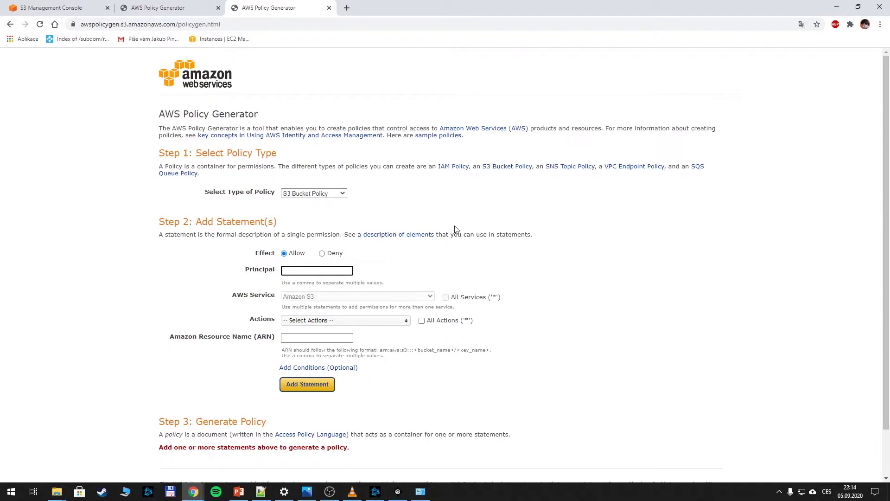
pyautogui.click(429, 241)
pyautogui.scroll(-1, 403, 275)
pyautogui.click(342, 273)
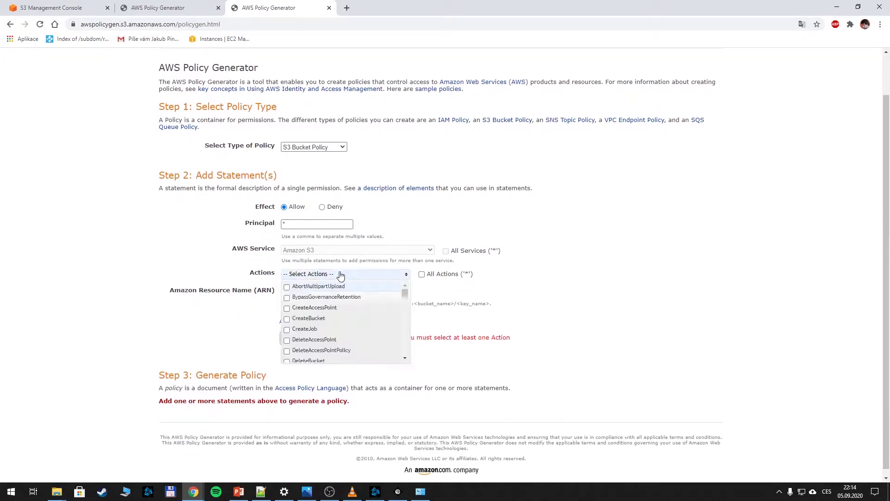
pyautogui.scroll(-3, 341, 310)
pyautogui.scroll(-3, 341, 310)
pyautogui.scroll(-2, 343, 313)
pyautogui.scroll(-2, 344, 316)
pyautogui.scroll(-2, 339, 312)
pyautogui.scroll(-2, 338, 311)
pyautogui.click(288, 297)
pyautogui.click(446, 212)
pyautogui.click(318, 293)
pyautogui.moveTo(167, 291); pyautogui.dragTo(275, 293)
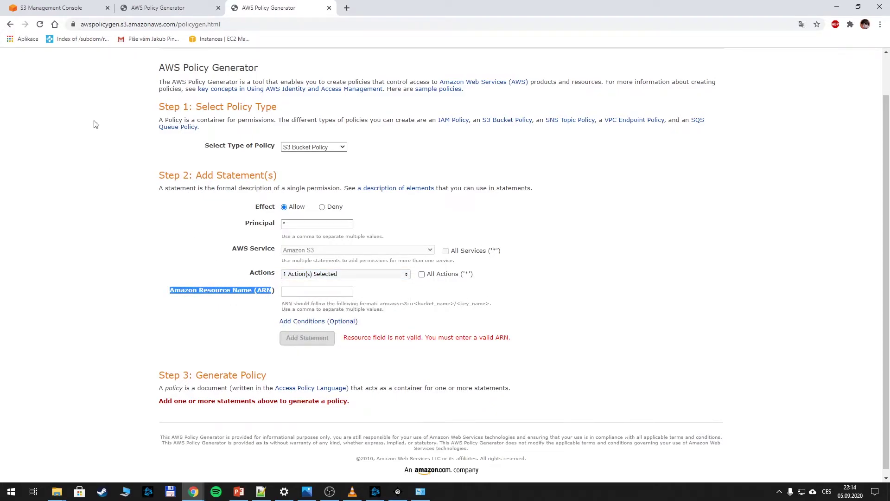
# Copy the stormit-demos bucket ARN from the S3 policy editor into the generator's ARN field
pyautogui.click(71, 8)
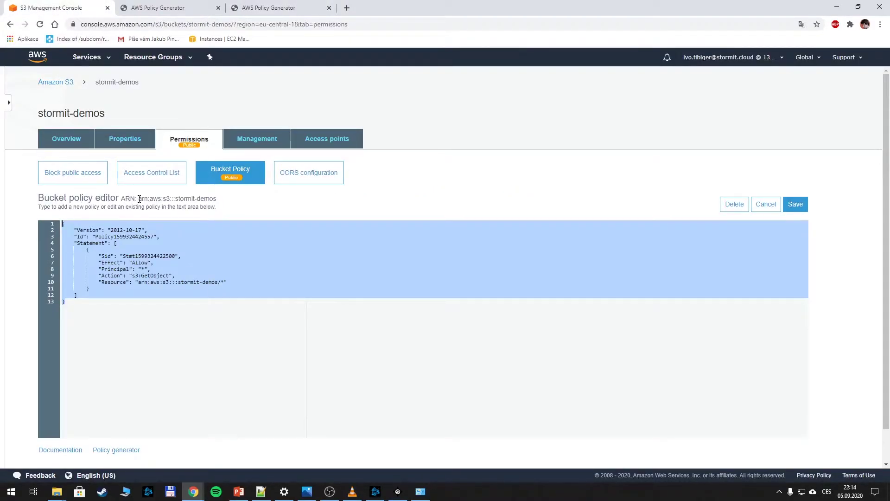
pyautogui.moveTo(139, 198)
pyautogui.mouseDown()
pyautogui.moveTo(219, 202)
pyautogui.moveTo(141, 197)
pyautogui.mouseUp()
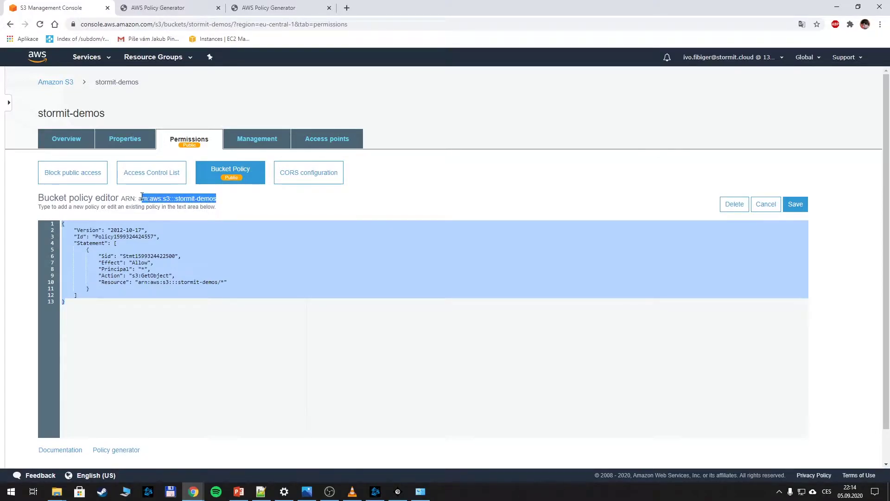
pyautogui.hotkey('ctrl', 'c')
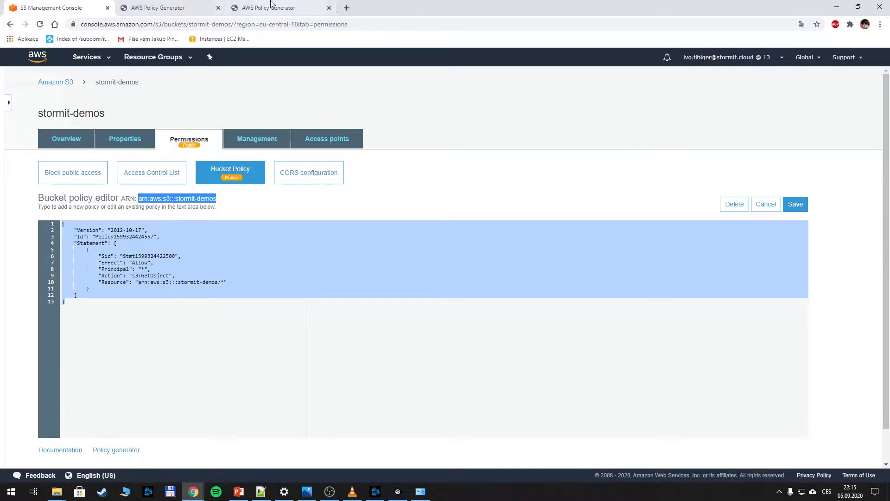
pyautogui.click(269, 8)
pyautogui.click(316, 291)
pyautogui.hotkey('ctrl', 'v')
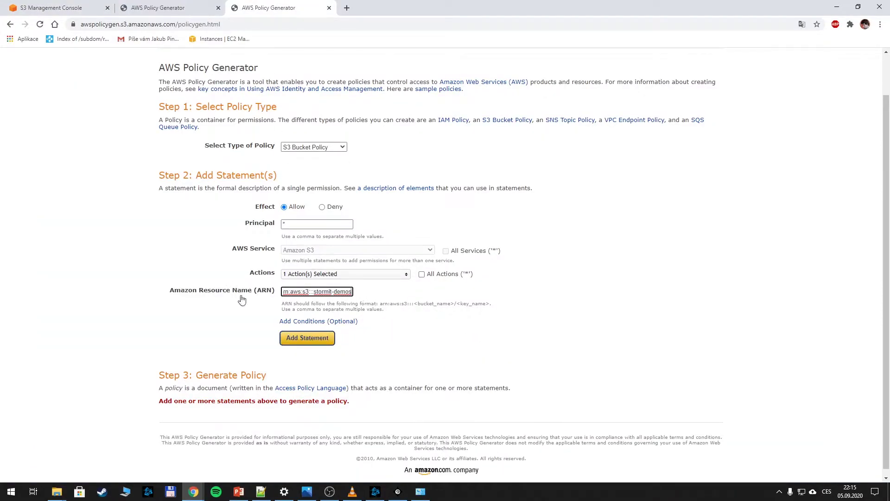
# Add the statement, generate the policy, and set its resource to arn:aws:s3:::stormit-demos/*
pyautogui.click(320, 341)
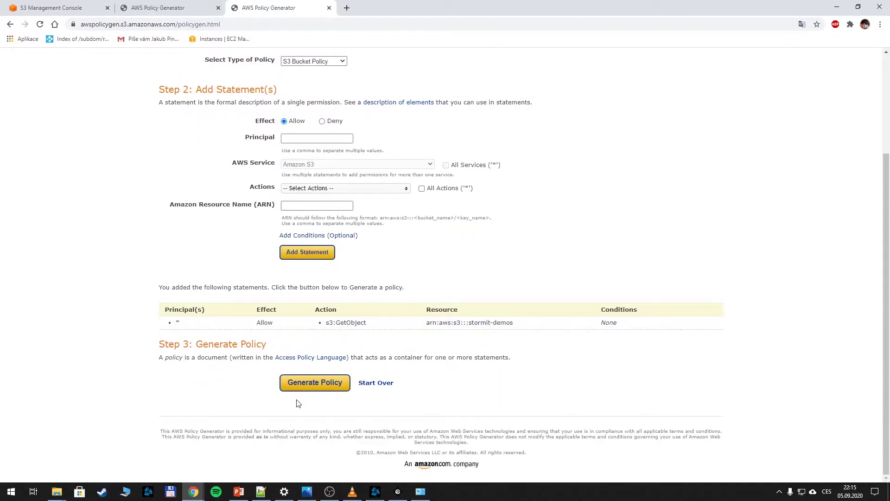
pyautogui.click(316, 384)
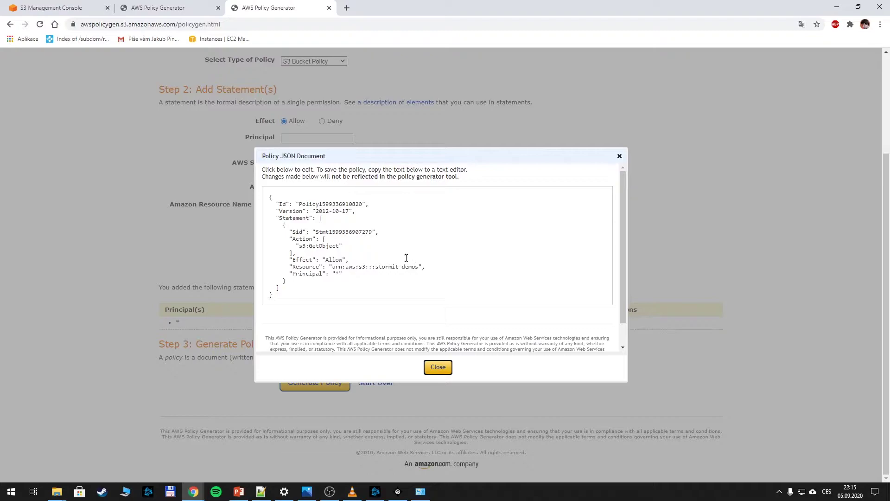
pyautogui.moveTo(284, 266); pyautogui.dragTo(388, 268)
pyautogui.click(343, 268)
pyautogui.write('/*')
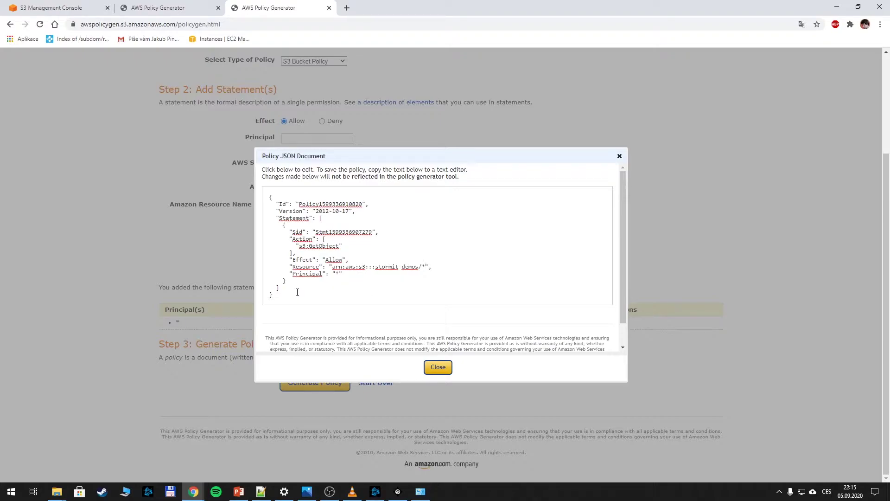
pyautogui.hotkey('ctrl', 'a')
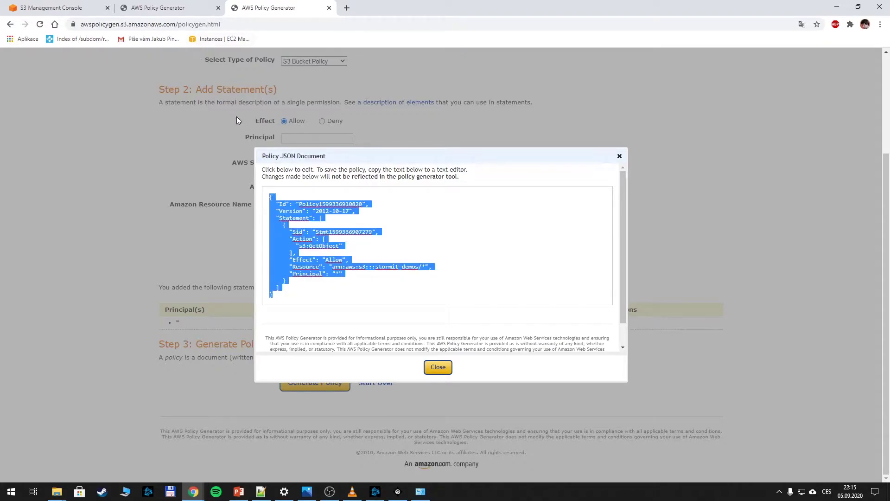
# Replace the stormit-demos bucket policy with the generated one and save, noting the public-access warning
pyautogui.click(35, 6)
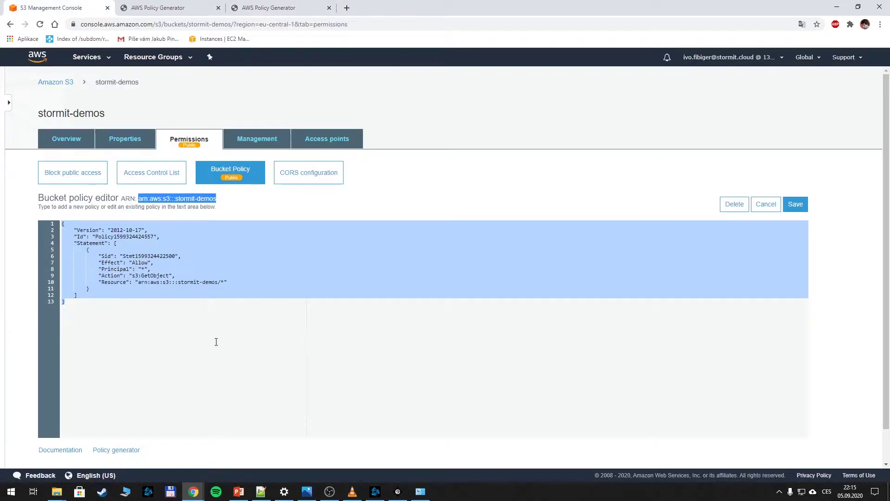
pyautogui.click(150, 284)
pyautogui.hotkey('ctrl', 'a')
pyautogui.hotkey('ctrl', 'v')
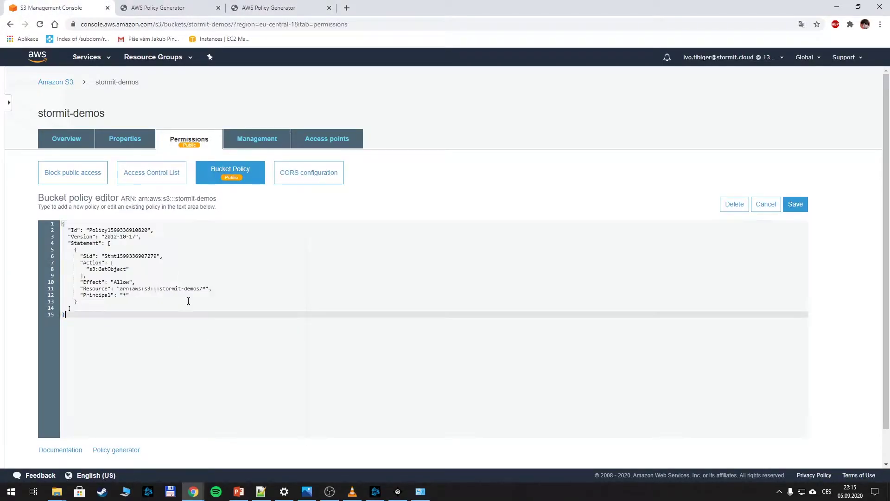
pyautogui.click(795, 205)
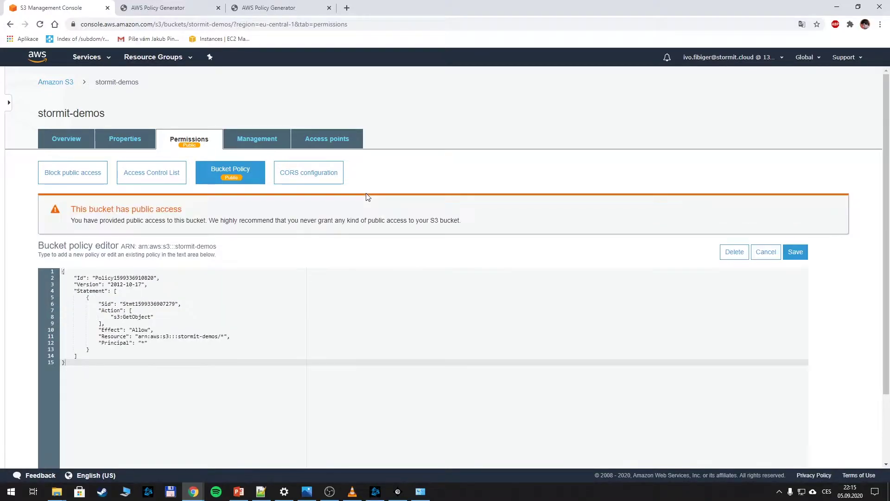
pyautogui.moveTo(182, 208); pyautogui.dragTo(73, 209)
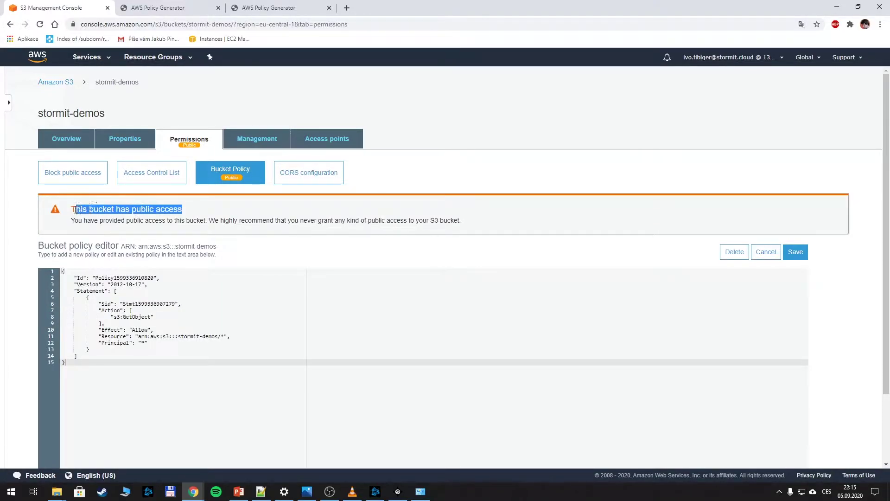
pyautogui.click(230, 225)
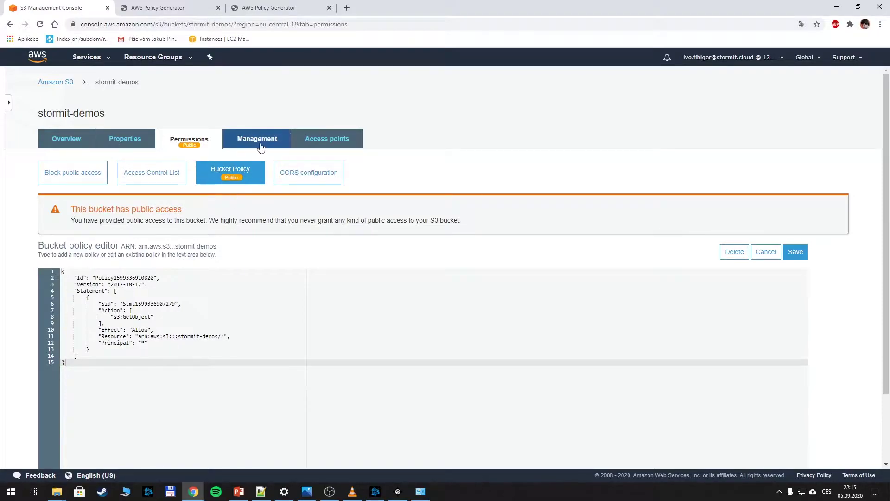
# In stormit-demos properties, enter index.html as both the index and error document for website hosting
pyautogui.click(125, 139)
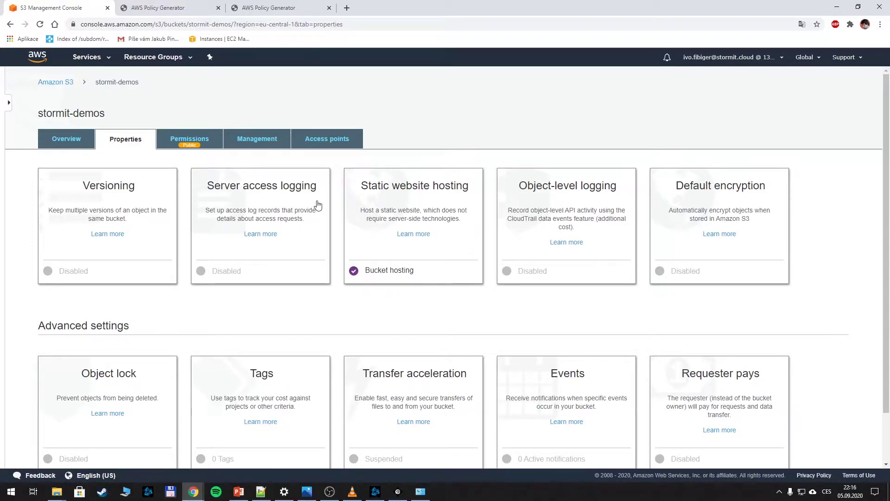
pyautogui.click(413, 196)
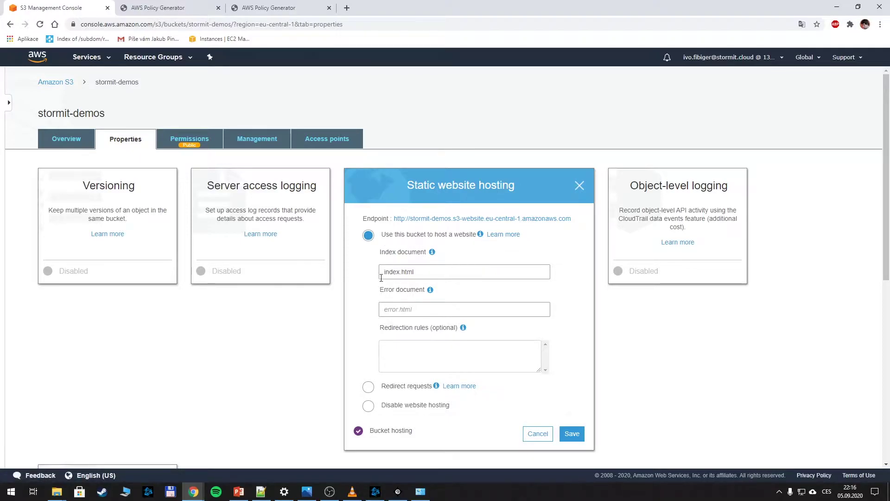
pyautogui.click(427, 271)
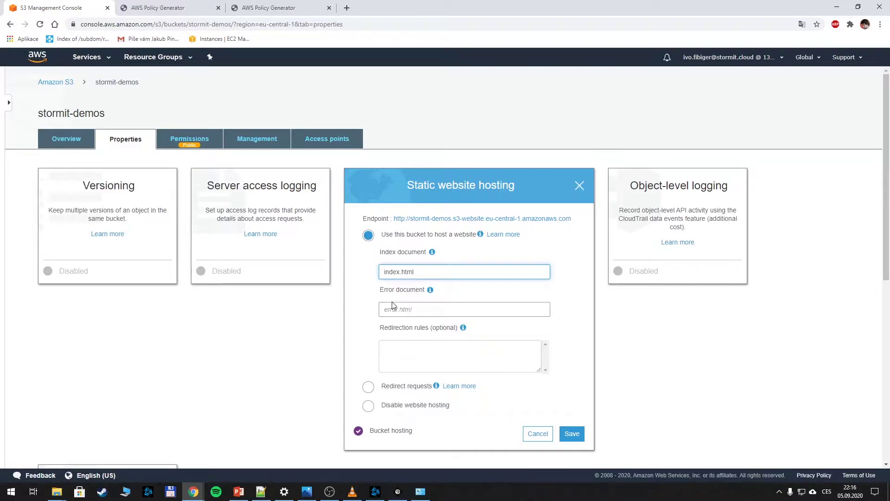
pyautogui.click(405, 310)
pyautogui.doubleClick(426, 272)
pyautogui.hotkey('ctrl', 'c')
pyautogui.click(403, 311)
pyautogui.hotkey('ctrl', 'v')
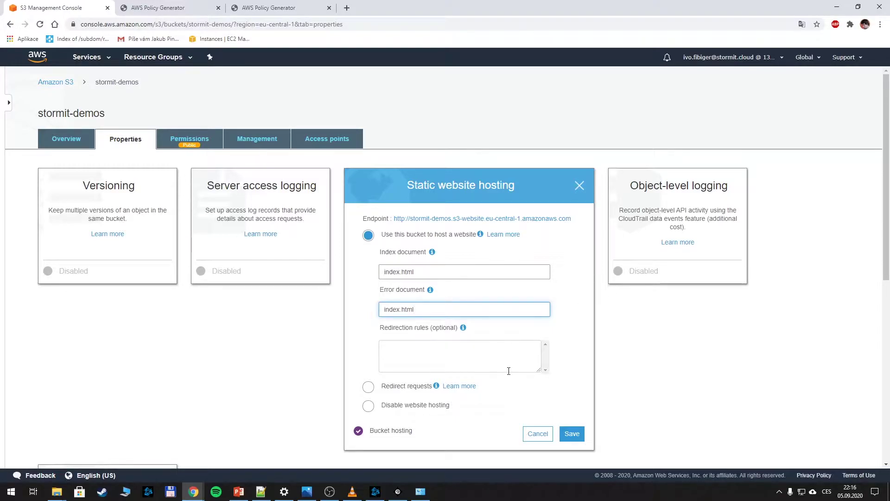
# Save the static website hosting settings and begin an upload from the bucket Overview
pyautogui.click(572, 433)
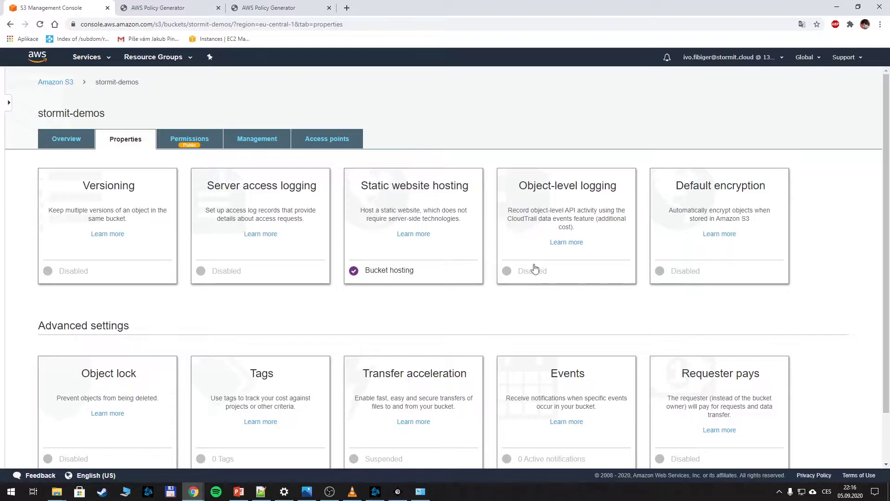
pyautogui.scroll(-1, 525, 276)
pyautogui.scroll(1, 526, 279)
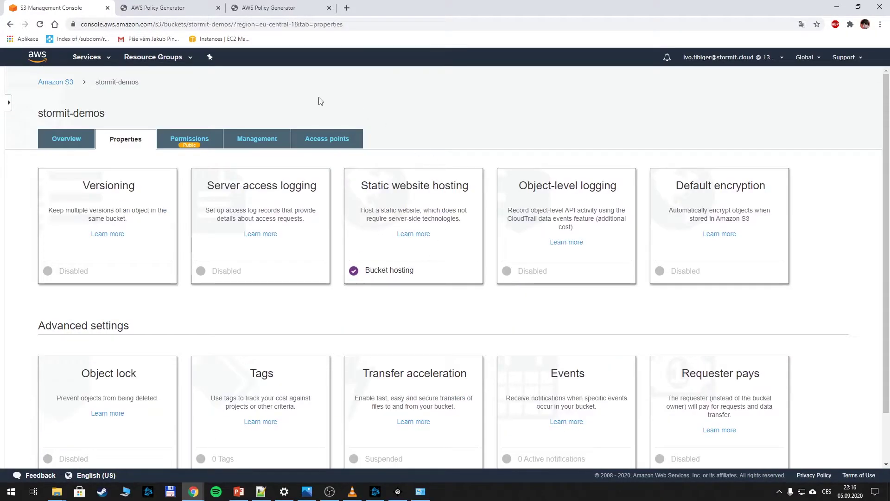
pyautogui.click(76, 140)
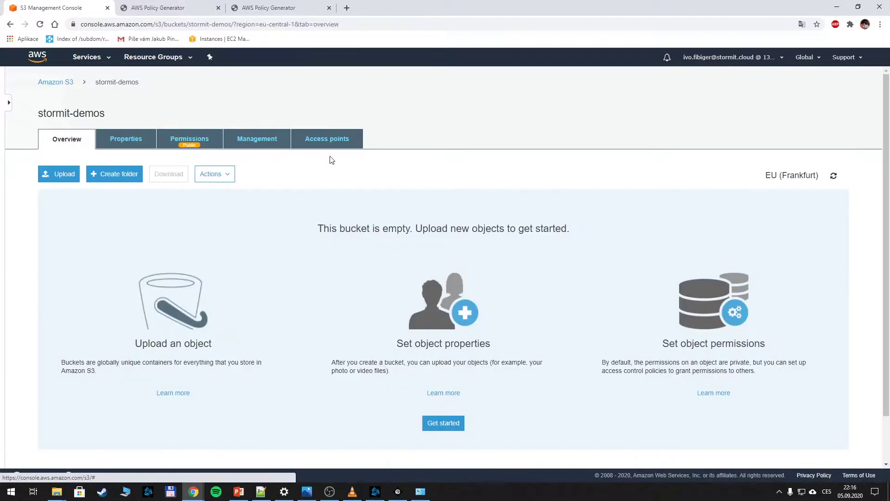
pyautogui.click(58, 174)
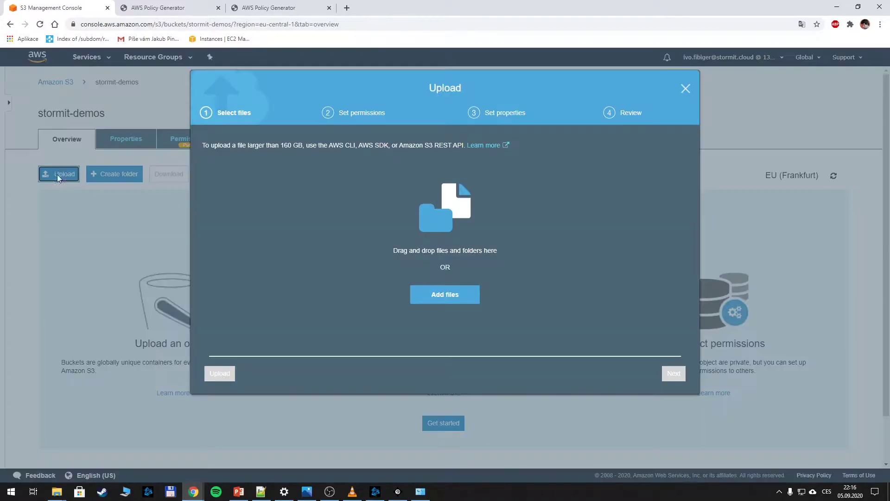
pyautogui.click(445, 294)
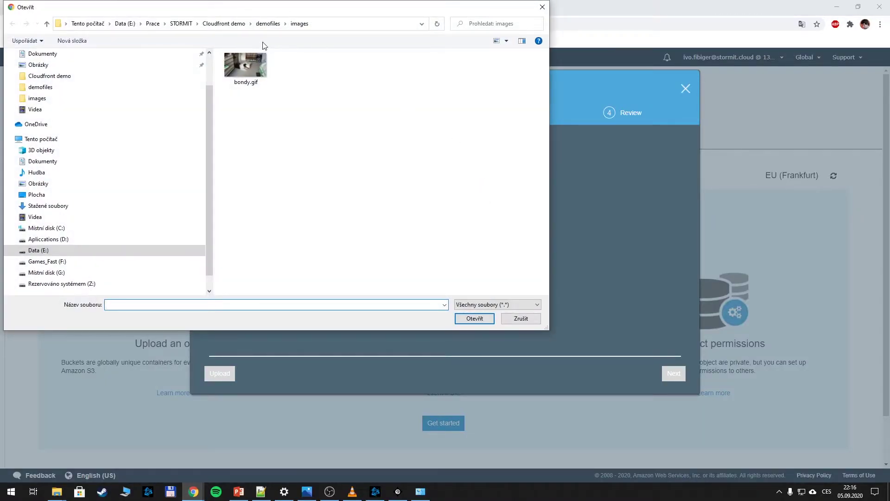
# Find index.html in the local demofiles folder and add it to the upload
pyautogui.click(268, 24)
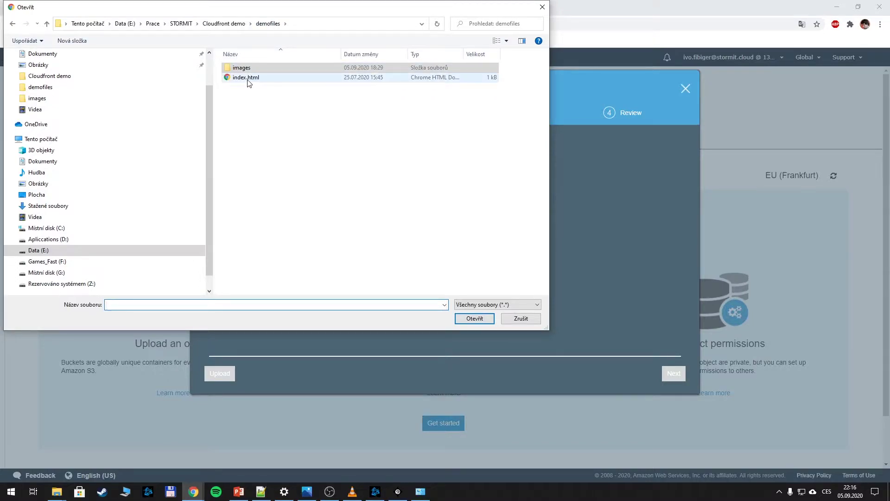
pyautogui.click(246, 106)
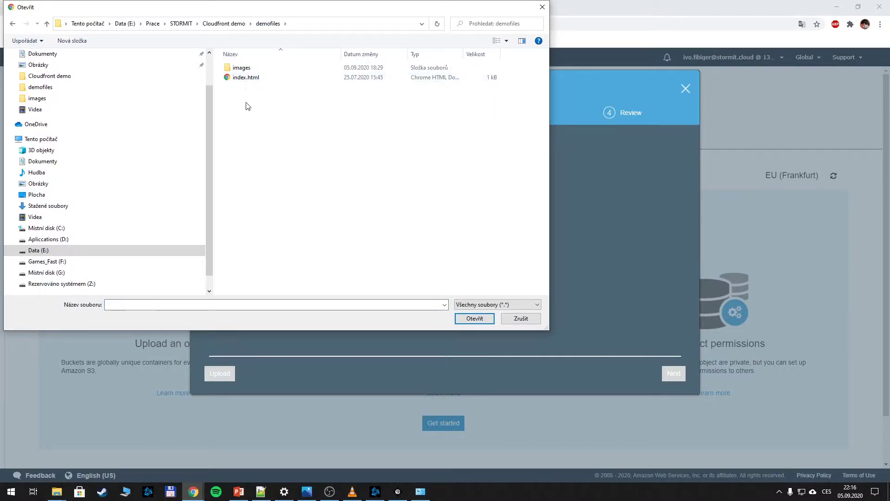
pyautogui.click(240, 77)
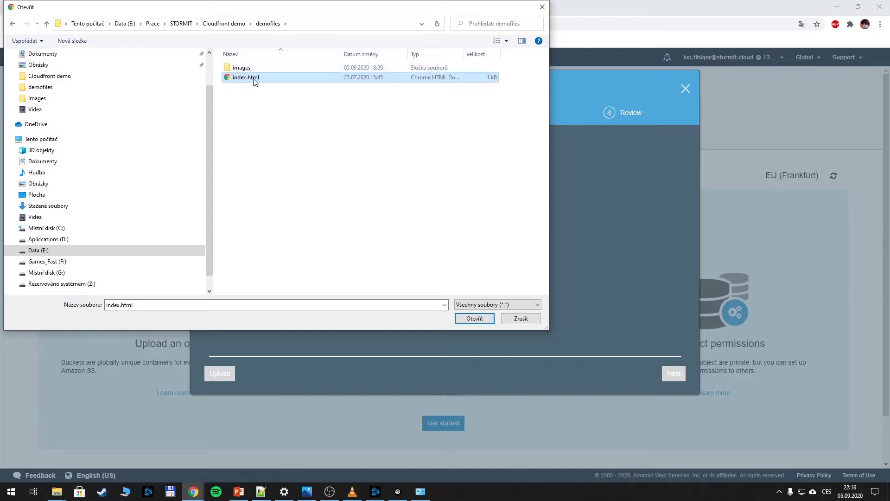
pyautogui.click(246, 68)
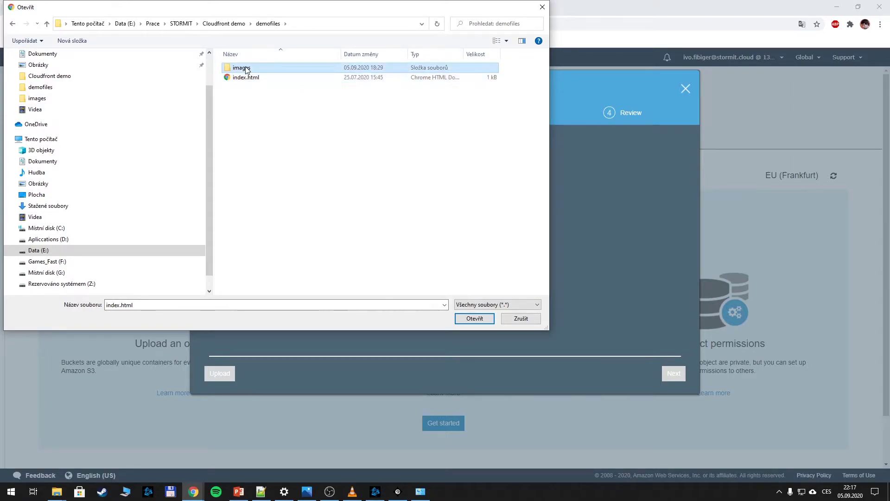
pyautogui.doubleClick(247, 70)
pyautogui.hotkey('alt', 'Left')
pyautogui.click(251, 78)
pyautogui.doubleClick(258, 80)
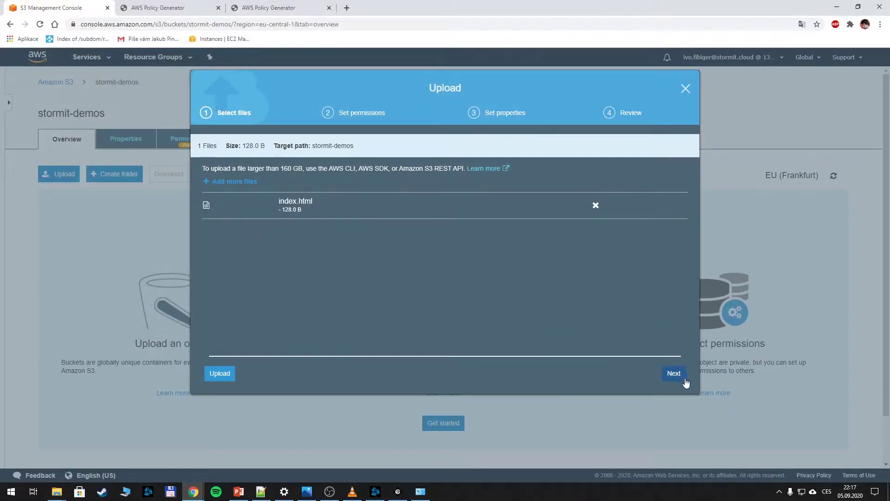
# Upload index.html and create an images folder in the stormit-demos bucket
pyautogui.click(219, 373)
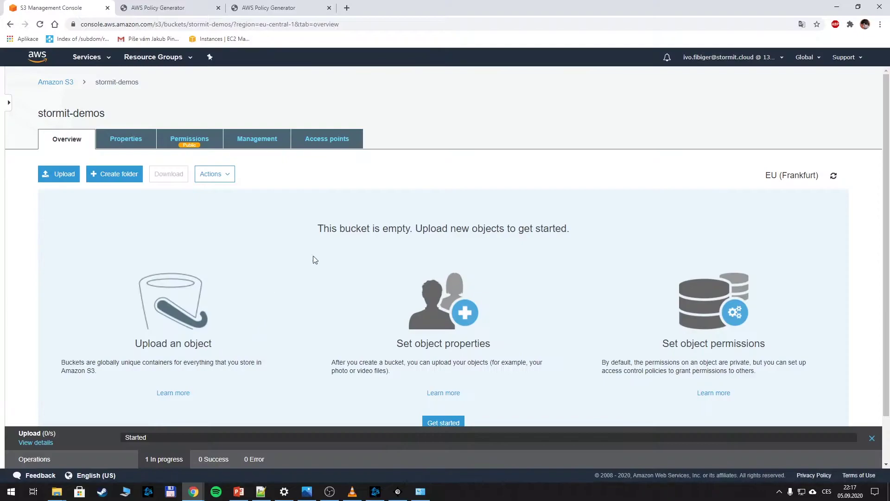
pyautogui.click(111, 200)
pyautogui.write('images')
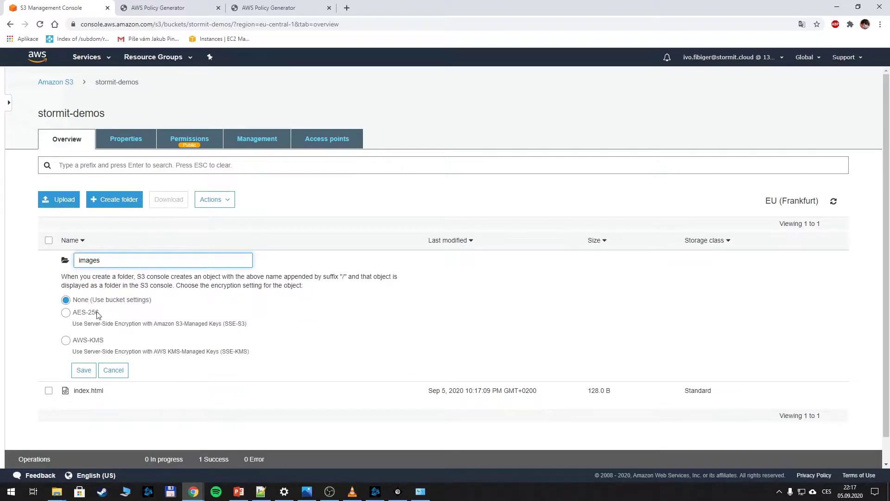
pyautogui.click(83, 370)
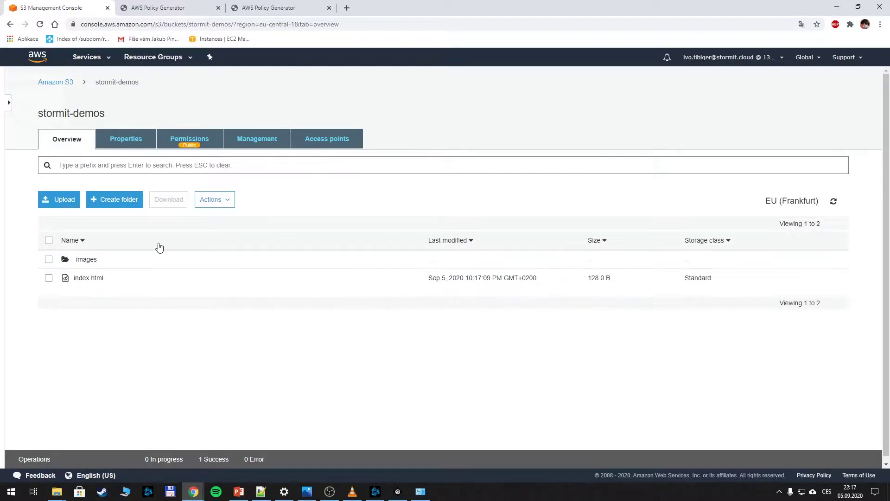
# Upload bondy.gif from the local images folder into the bucket's images folder
pyautogui.click(86, 259)
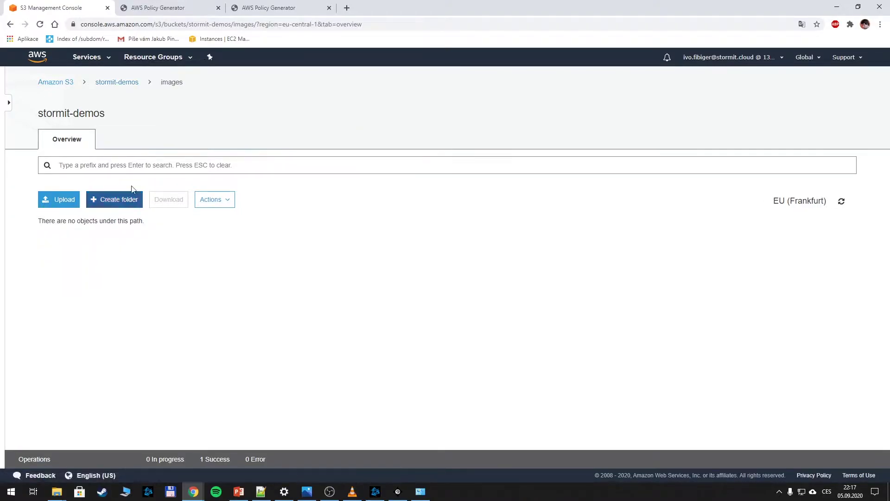
pyautogui.click(61, 199)
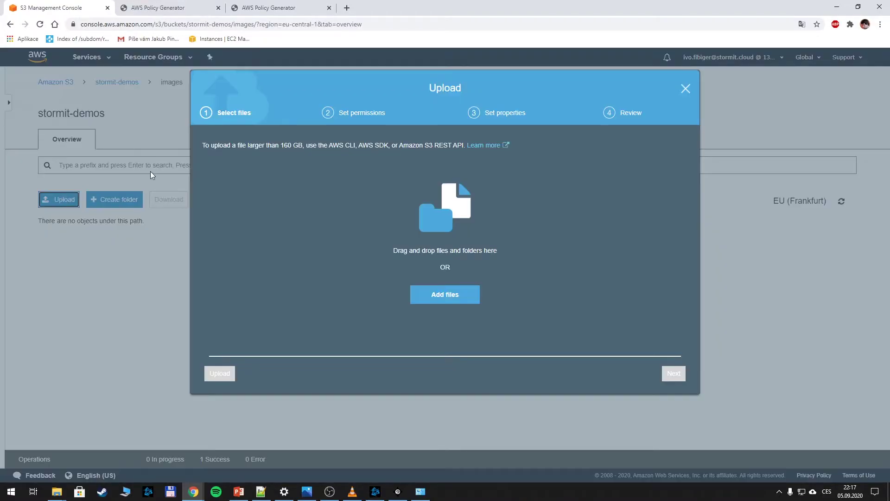
pyautogui.click(451, 300)
pyautogui.click(242, 68)
pyautogui.doubleClick(255, 71)
pyautogui.doubleClick(250, 87)
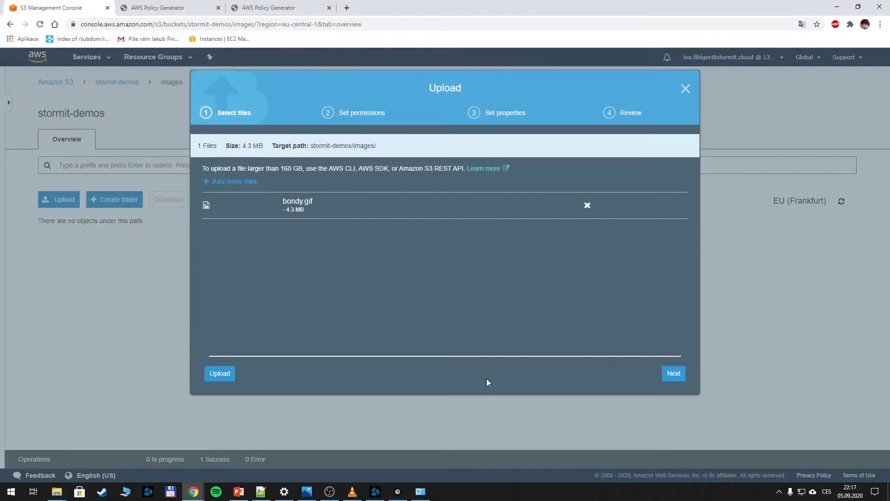
pyautogui.click(219, 374)
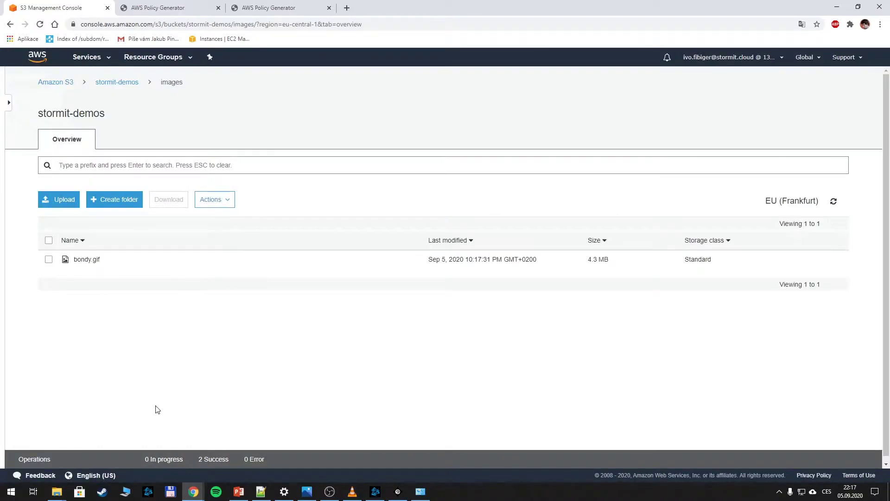
pyautogui.moveTo(56, 492)
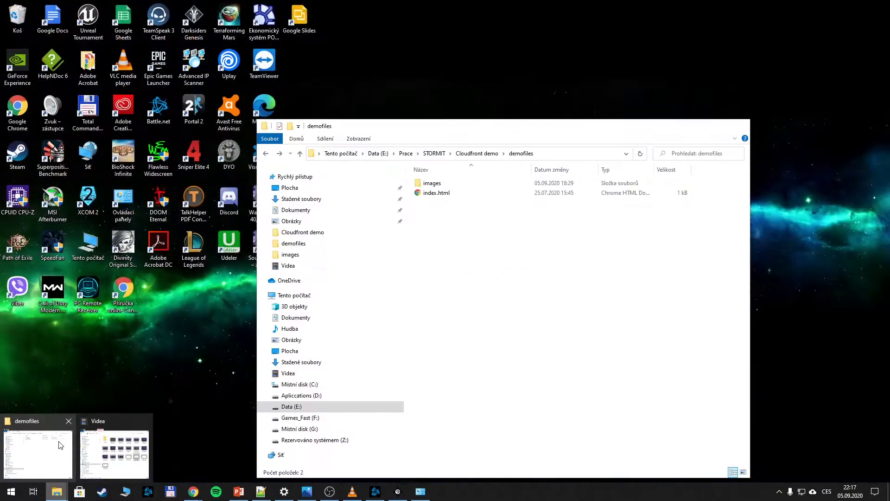
pyautogui.click(39, 452)
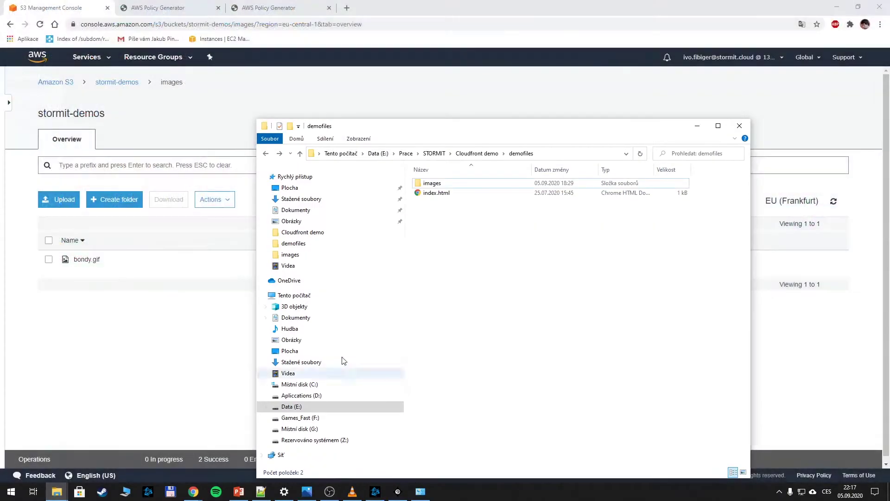
pyautogui.doubleClick(436, 193)
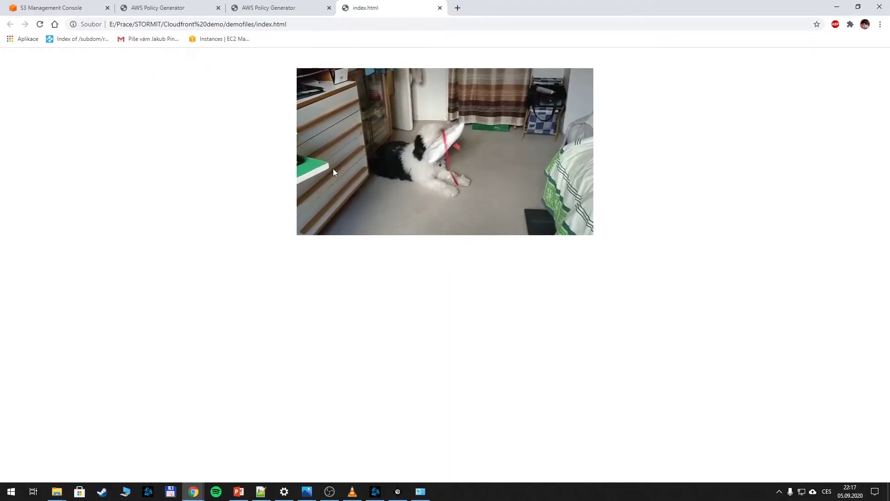
pyautogui.click(441, 8)
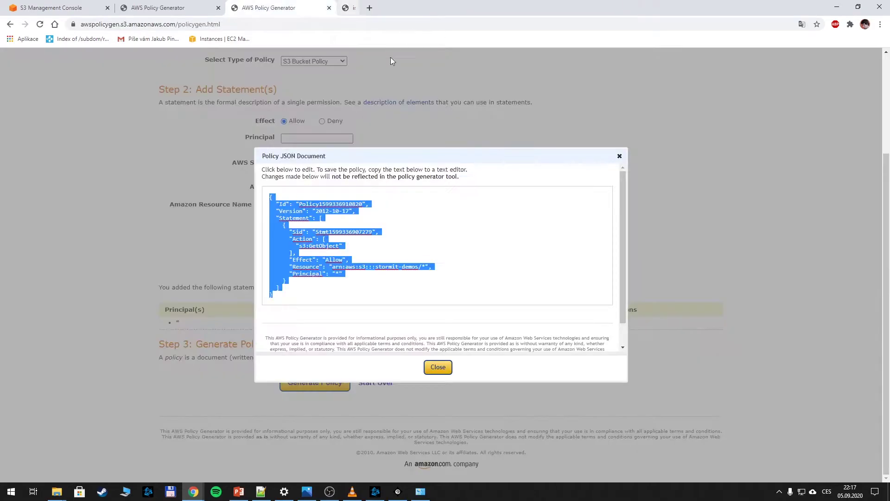
pyautogui.click(57, 491)
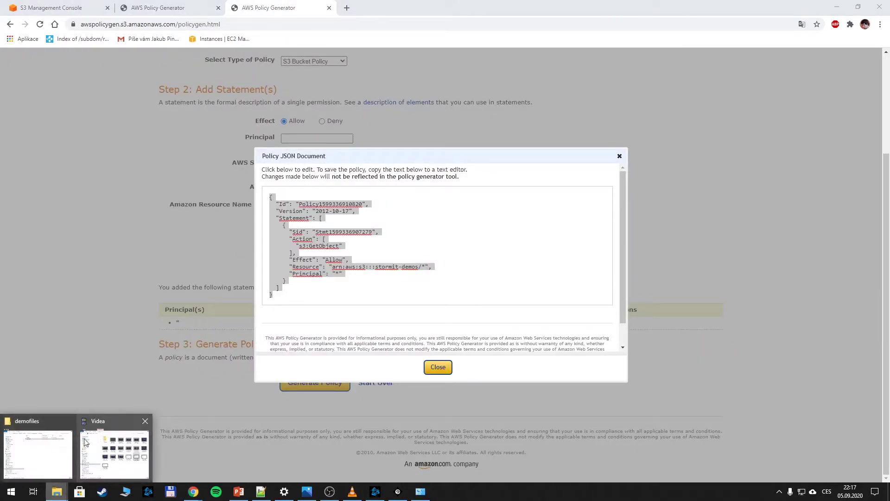
pyautogui.click(38, 454)
pyautogui.rightClick(437, 193)
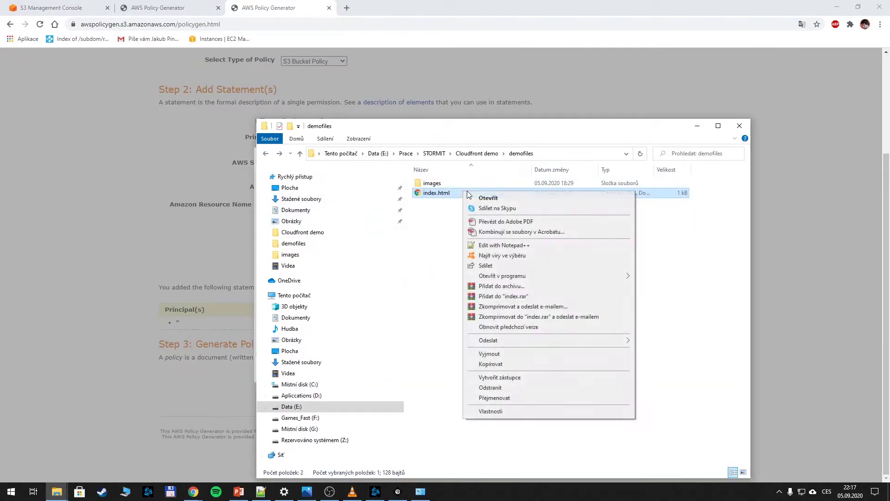
pyautogui.click(503, 245)
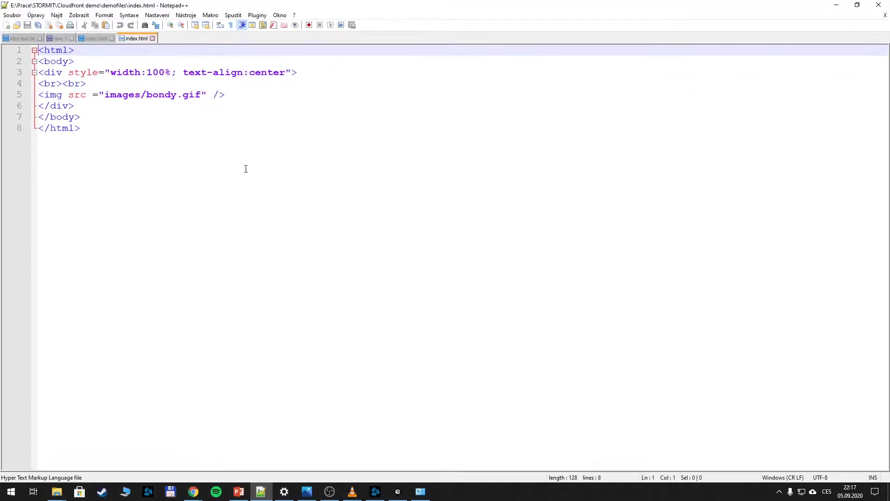
pyautogui.click(134, 168)
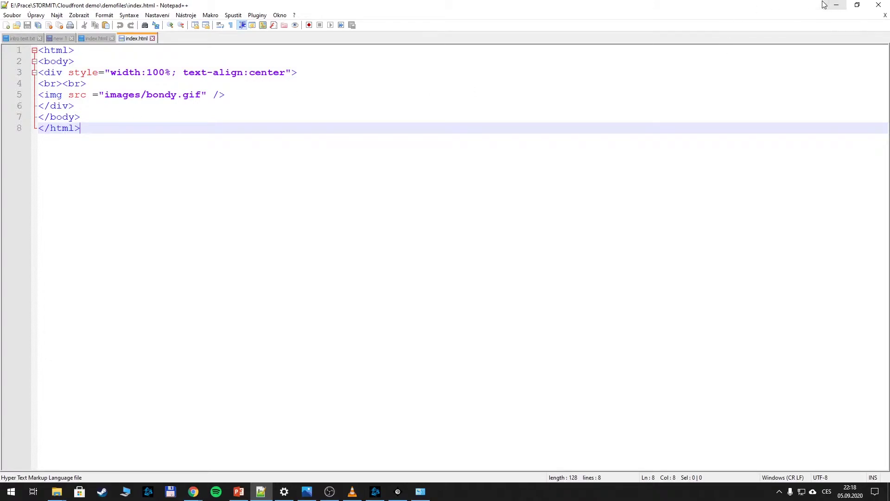
pyautogui.click(837, 5)
# Copy the Object URL of index.html from the bucket root, then open an incognito window
pyautogui.click(51, 8)
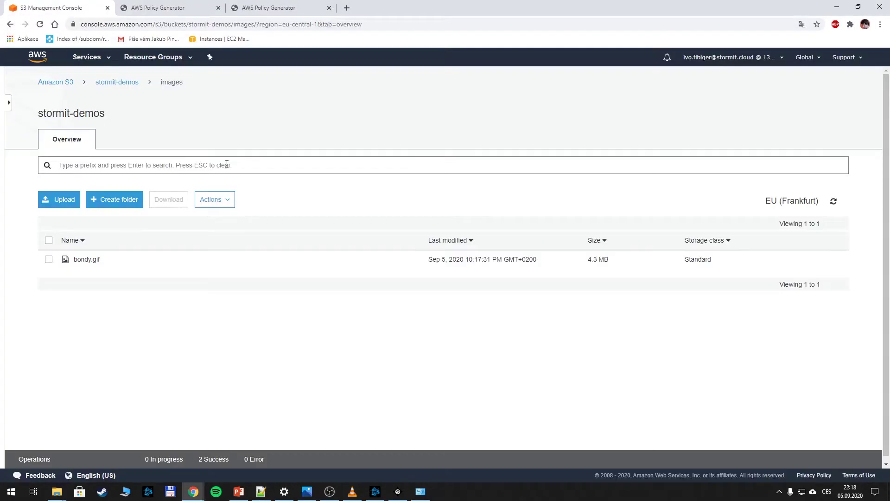
pyautogui.click(116, 81)
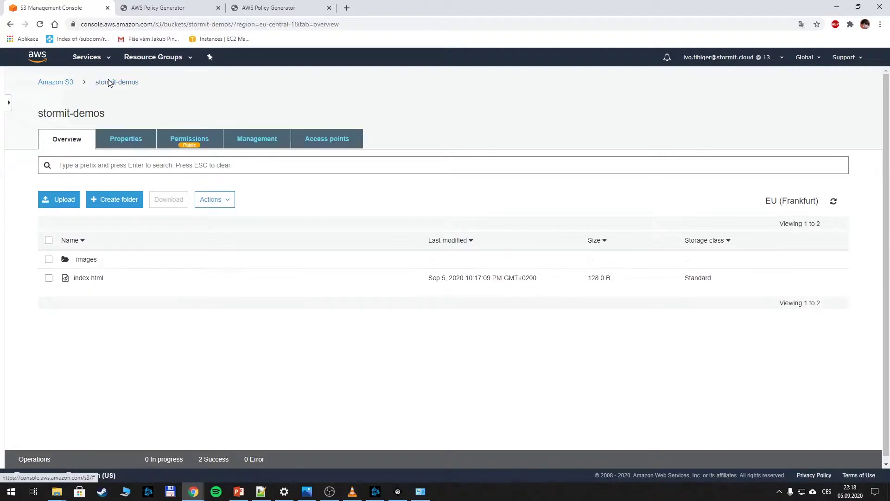
pyautogui.click(88, 278)
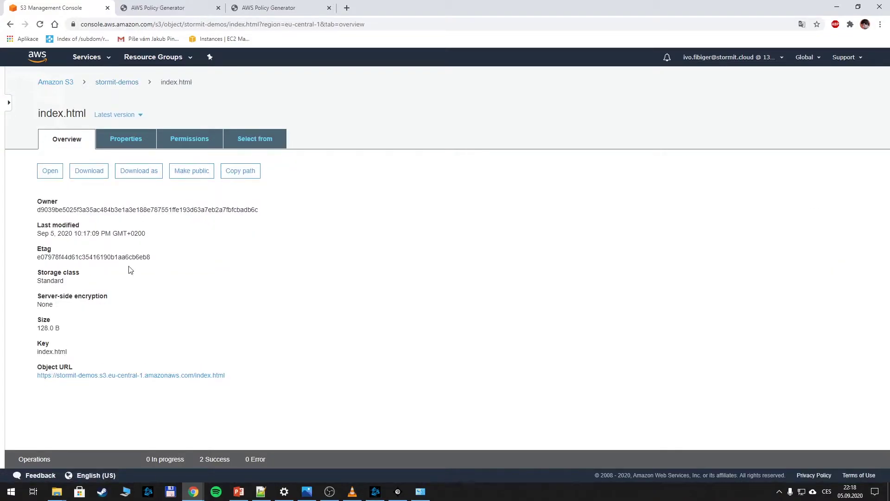
pyautogui.moveTo(230, 376); pyautogui.dragTo(17, 386)
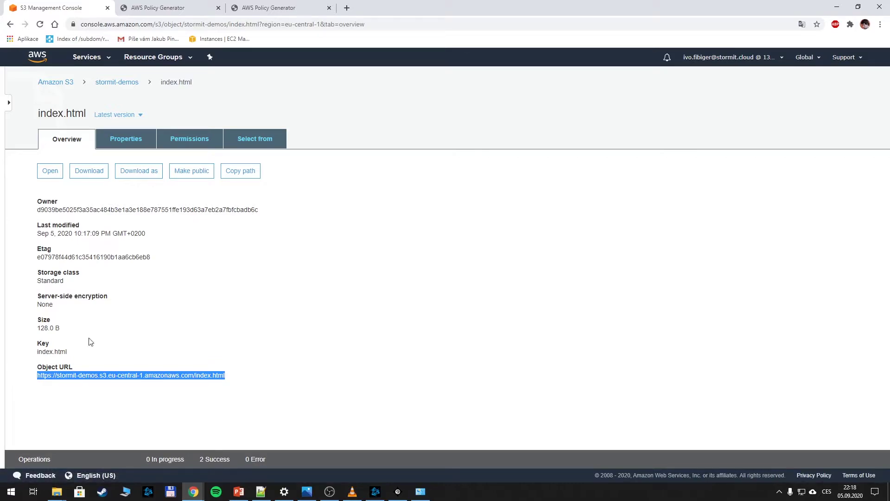
pyautogui.click(422, 297)
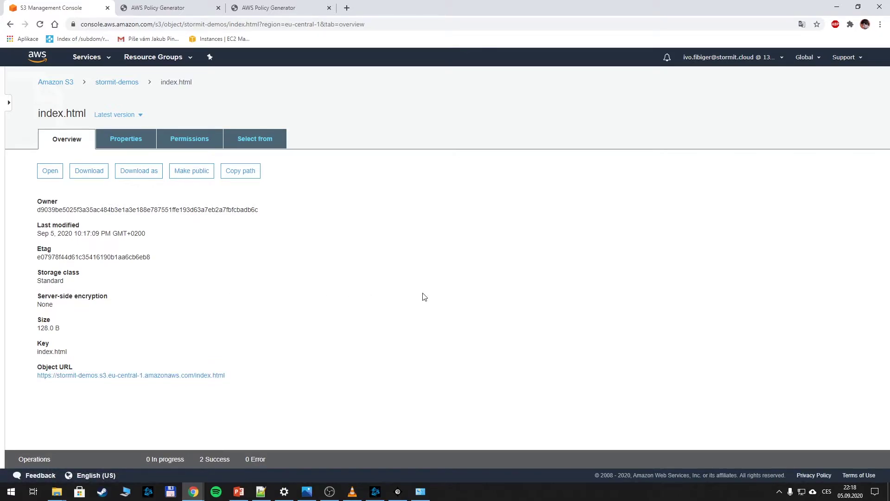
pyautogui.hotkey('ctrl', 'shift', 'n')
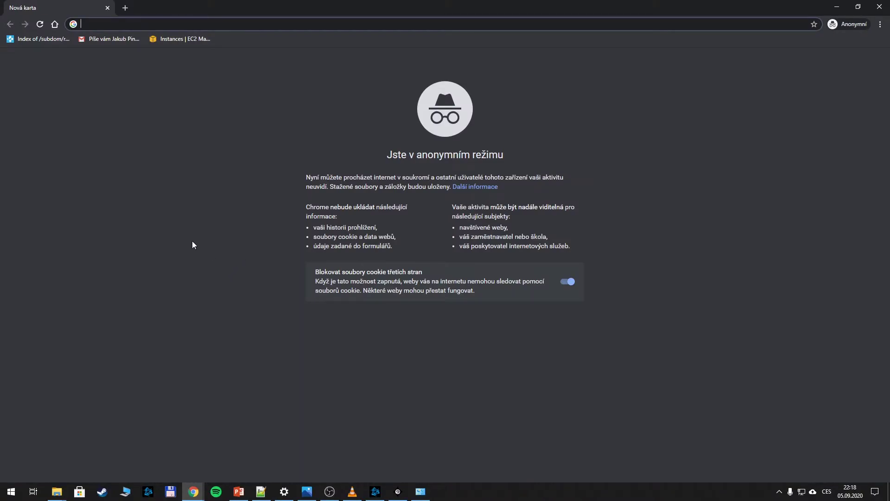
# Load the copied index.html URL privately, check the dog page appears, and close the window
pyautogui.write('https://stormit-demos.s3.eu-central-1.amazonaws.com/index.html')
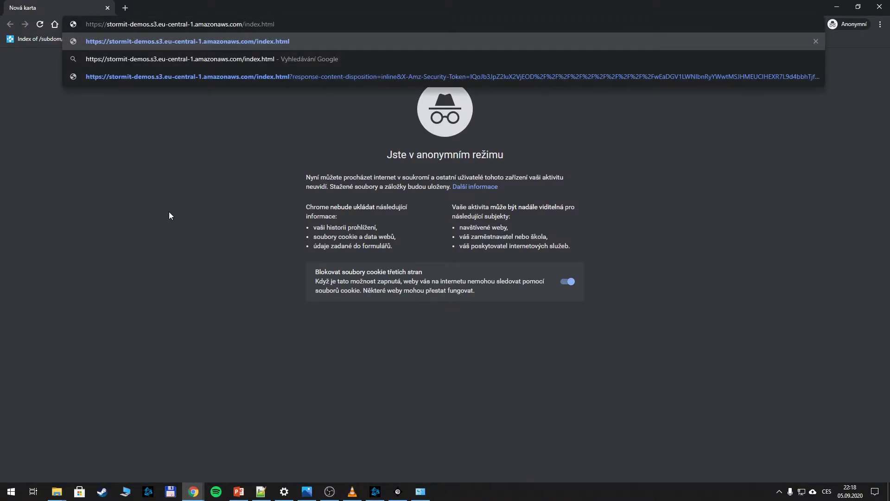
pyautogui.press('Return')
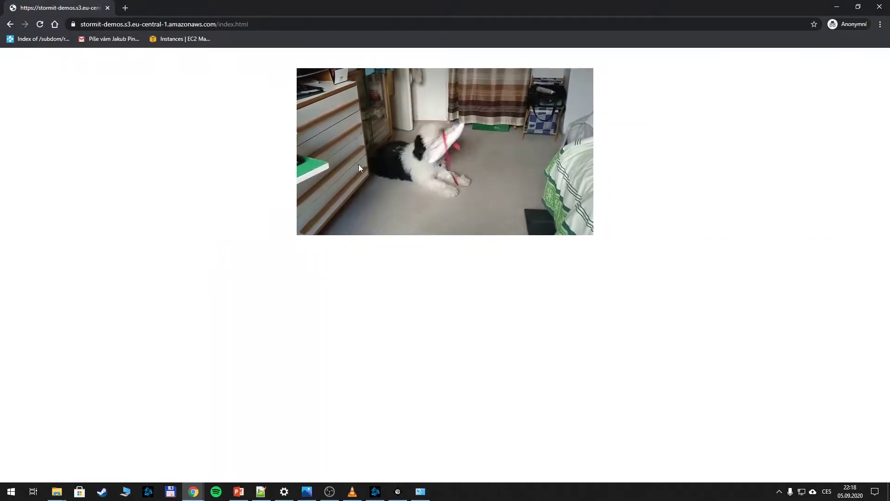
pyautogui.click(882, 7)
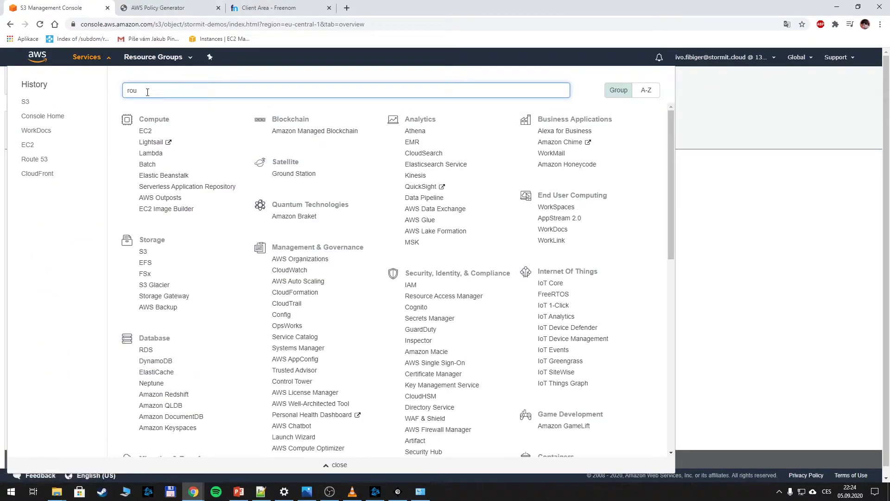
pyautogui.write('te')
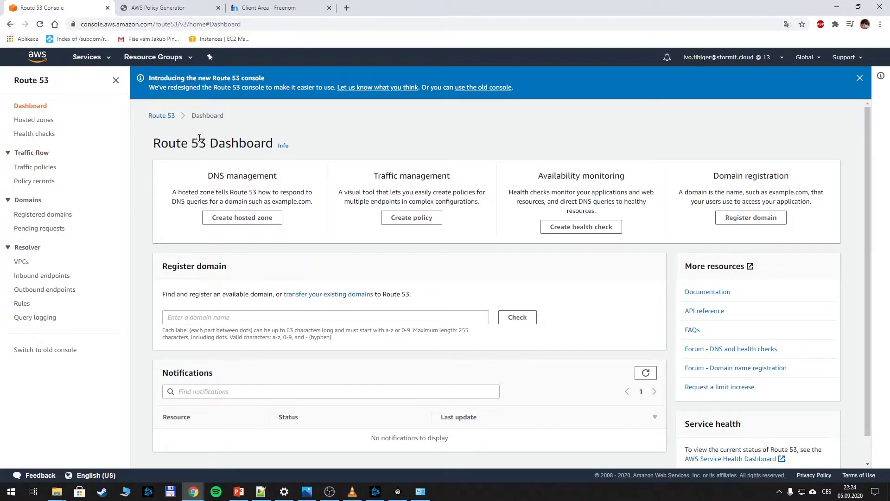
# Choose Create hosted zone on the Route 53 dashboard
pyautogui.click(255, 220)
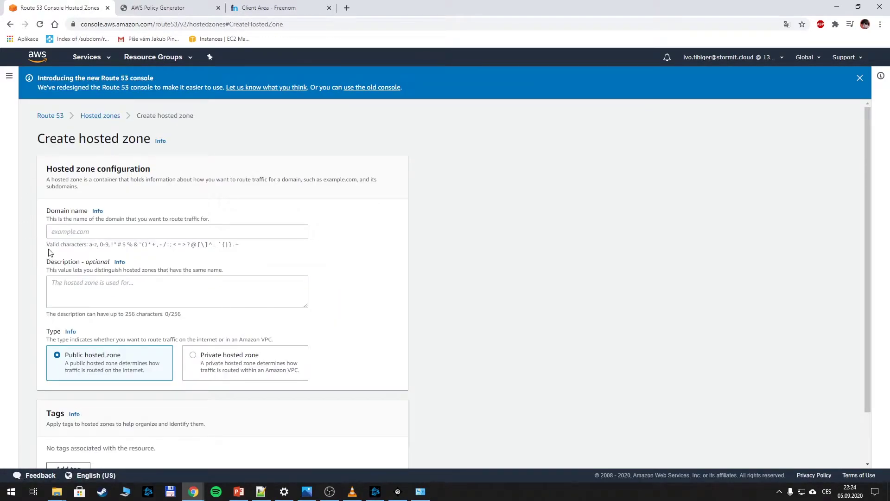
# Use stormit-demos.cf, copied from Freenom, as the domain name and create the public hosted zone
pyautogui.click(104, 232)
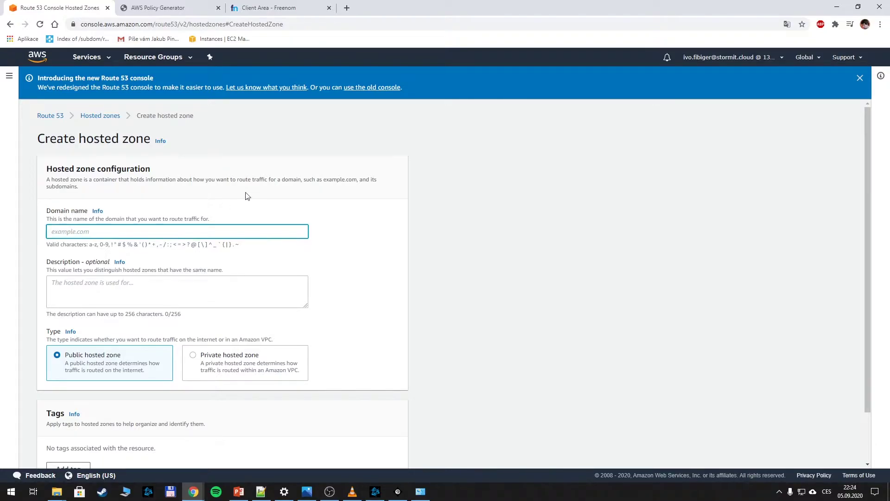
pyautogui.click(277, 7)
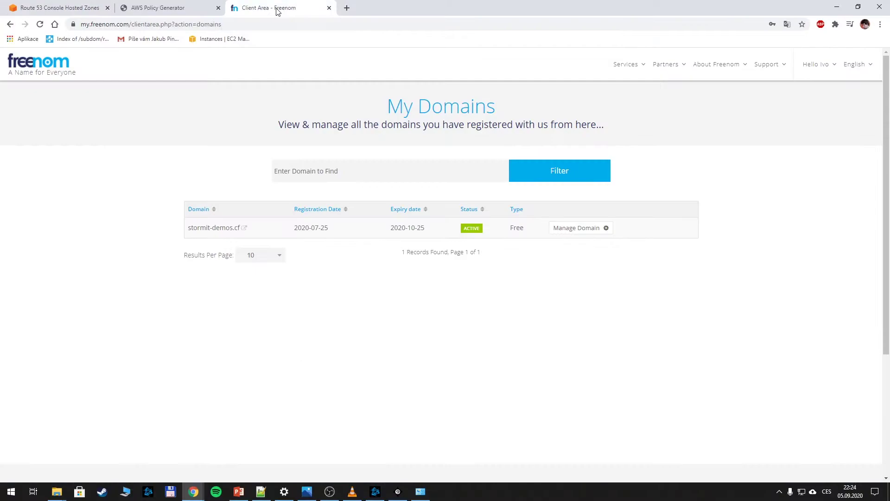
pyautogui.moveTo(188, 227); pyautogui.dragTo(243, 227)
pyautogui.hotkey('ctrl', 'c')
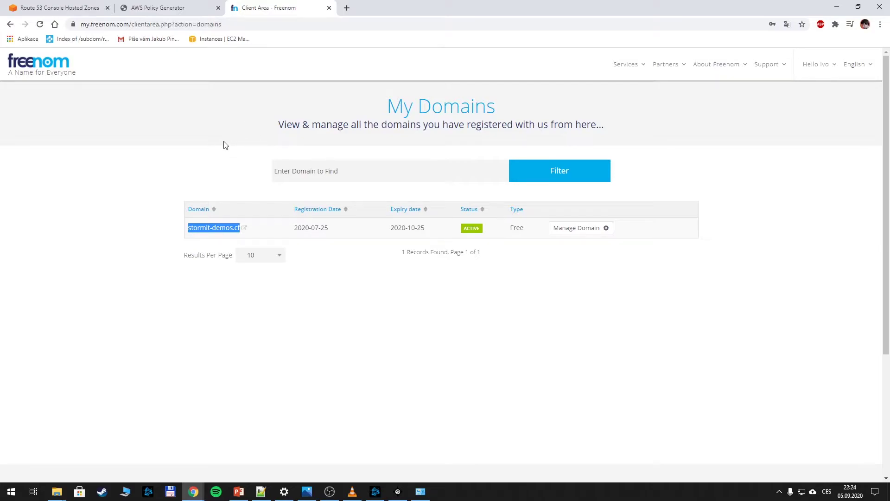
pyautogui.click(61, 8)
pyautogui.hotkey('ctrl', 'v')
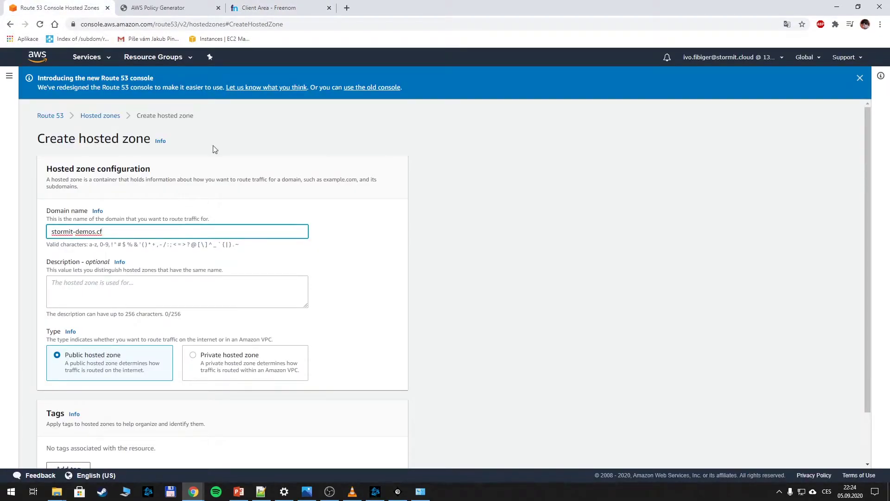
pyautogui.click(274, 8)
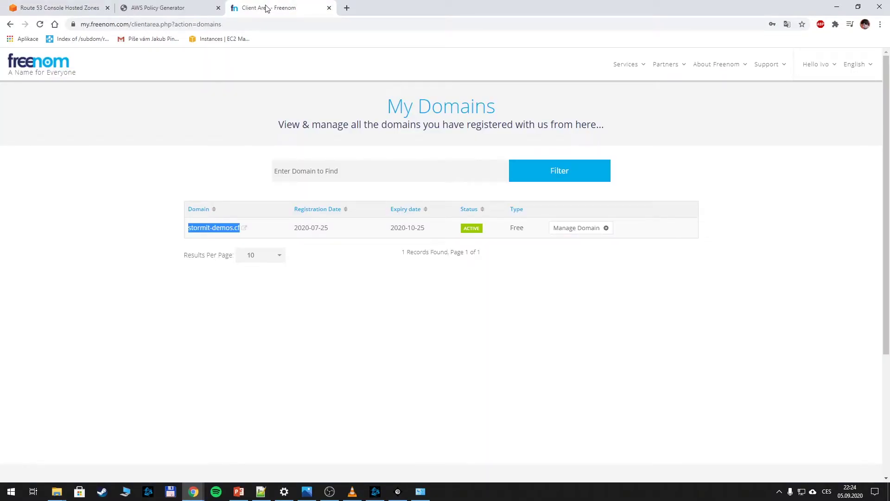
pyautogui.click(68, 8)
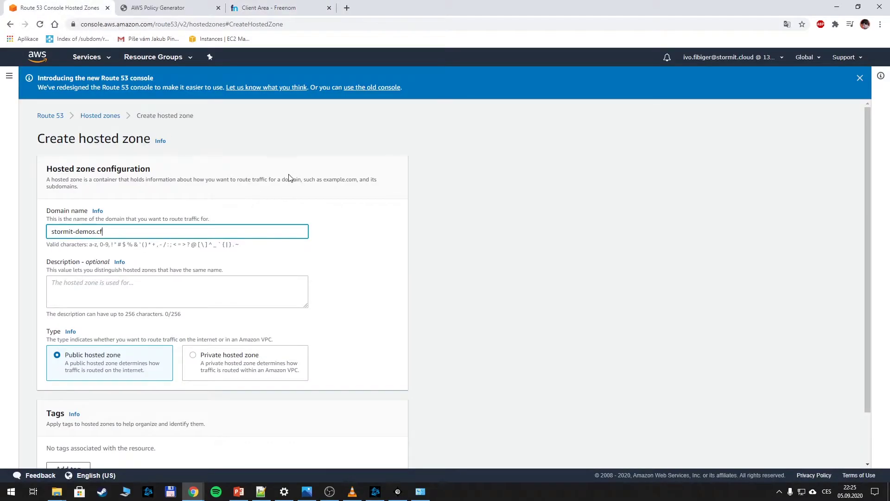
pyautogui.scroll(-2, 206, 284)
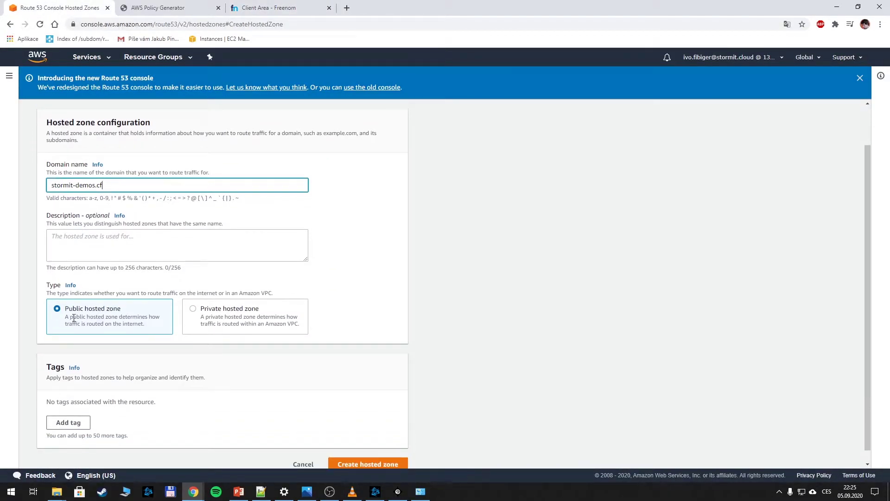
pyautogui.scroll(-1, 79, 216)
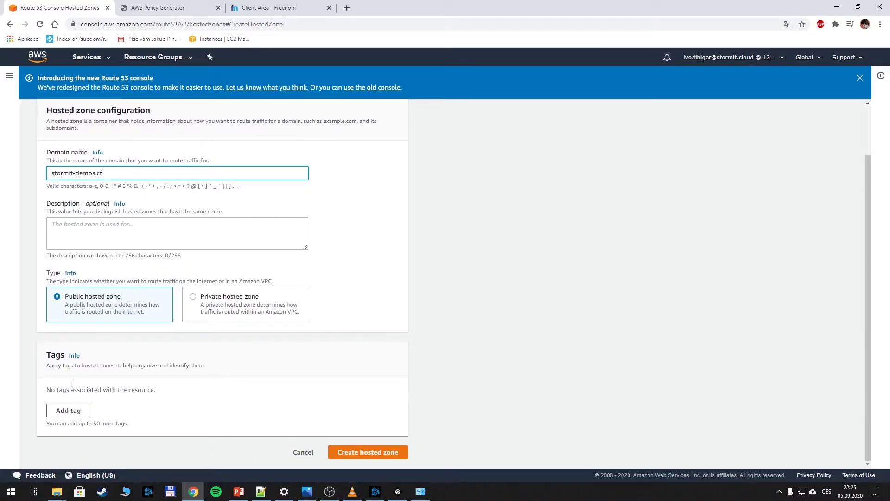
pyautogui.click(380, 454)
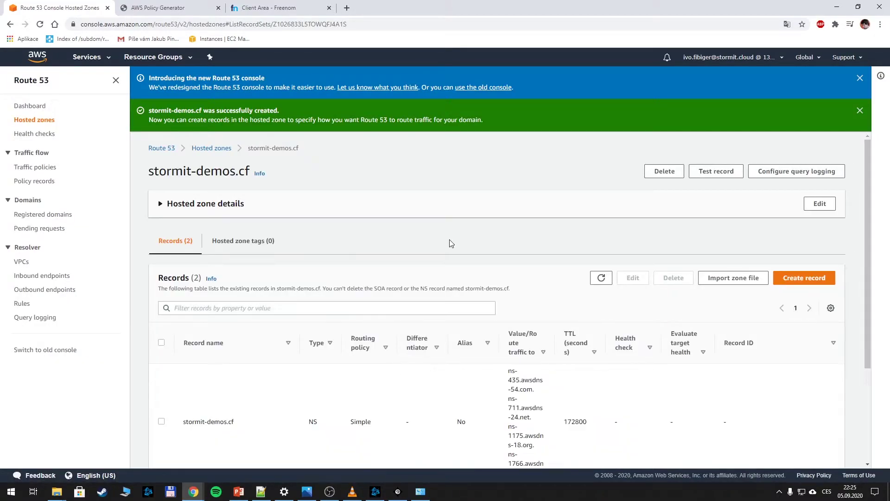
pyautogui.scroll(-3, 538, 184)
pyautogui.scroll(-3, 537, 184)
pyautogui.scroll(2, 538, 184)
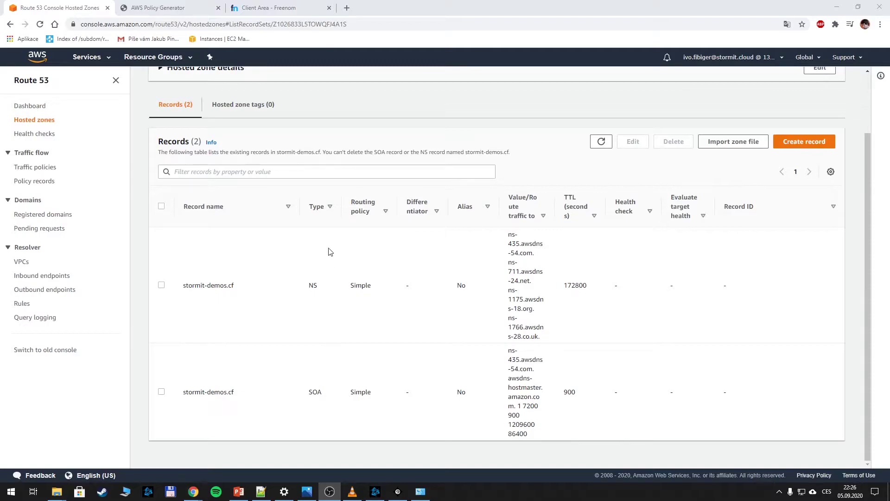
pyautogui.click(162, 285)
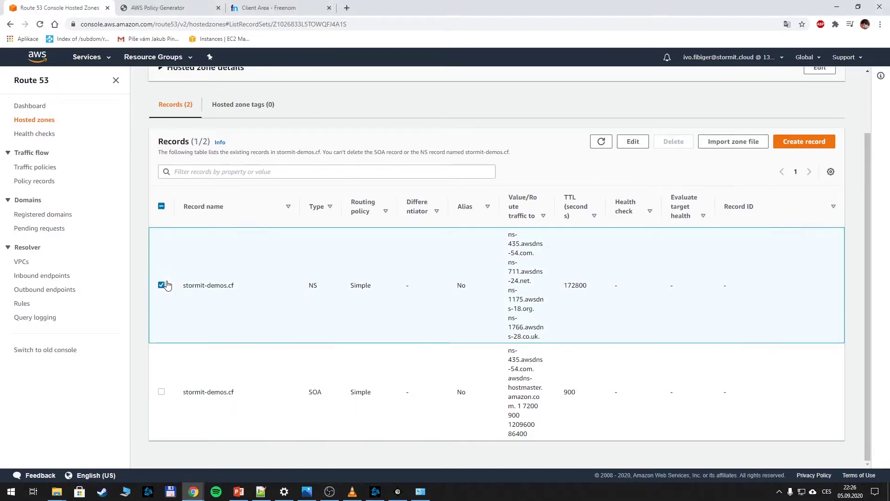
pyautogui.click(634, 141)
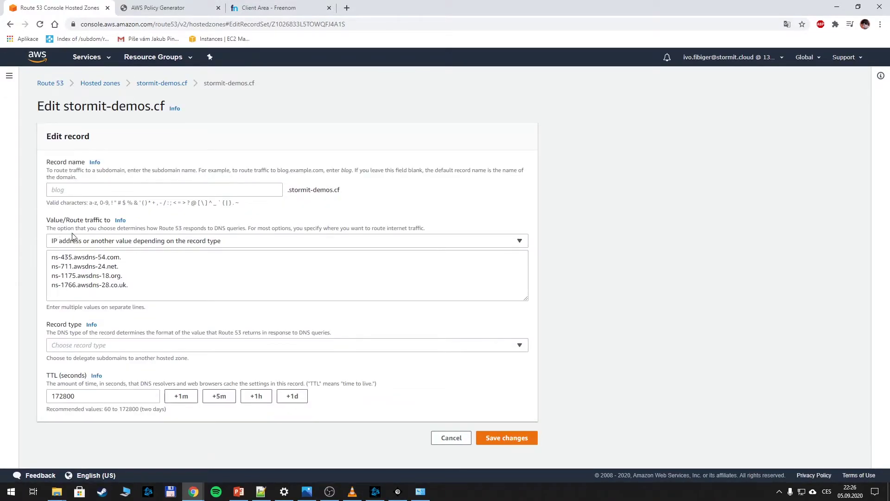
pyautogui.moveTo(132, 286); pyautogui.dragTo(59, 252)
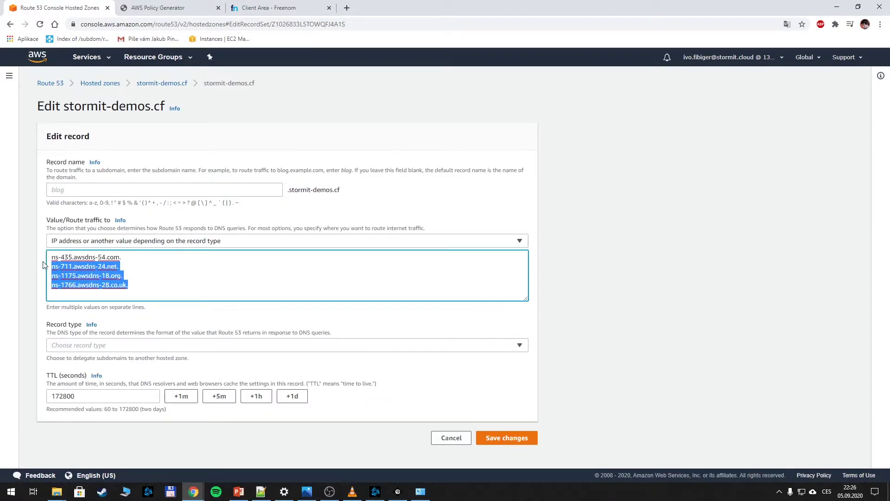
pyautogui.click(148, 282)
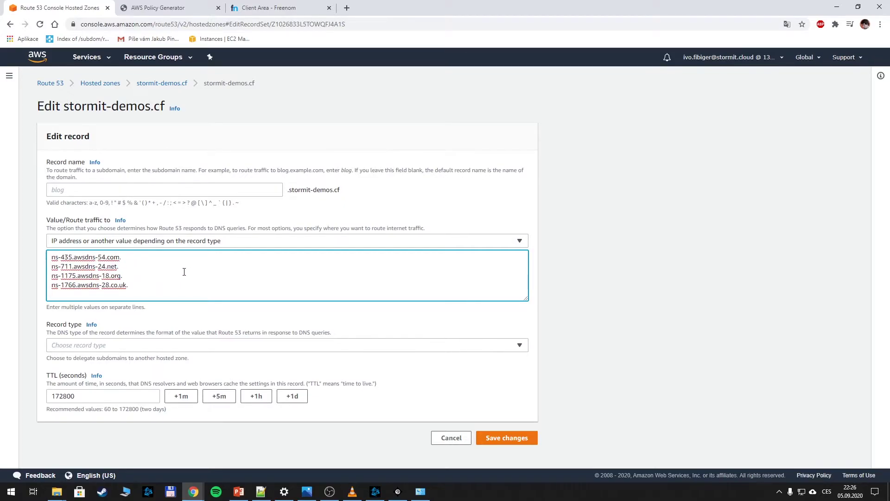
# Open the Nameservers settings for stormit-demos.cf in Freenom
pyautogui.click(275, 7)
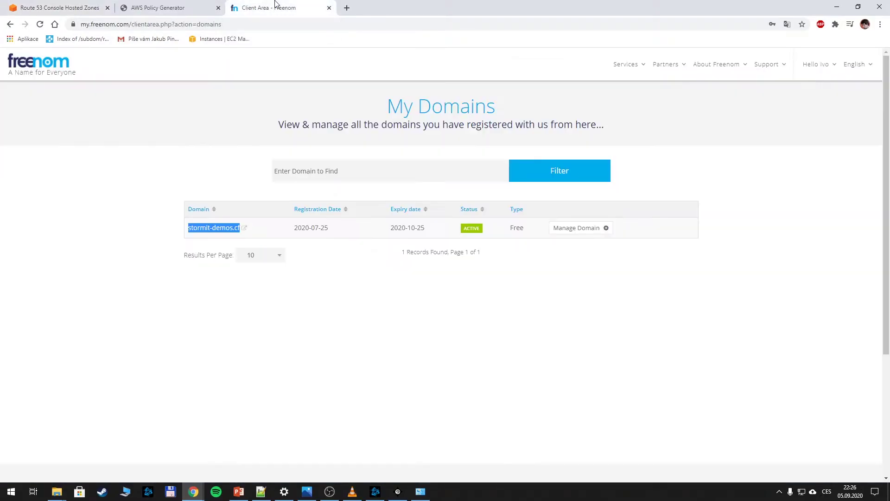
pyautogui.click(576, 228)
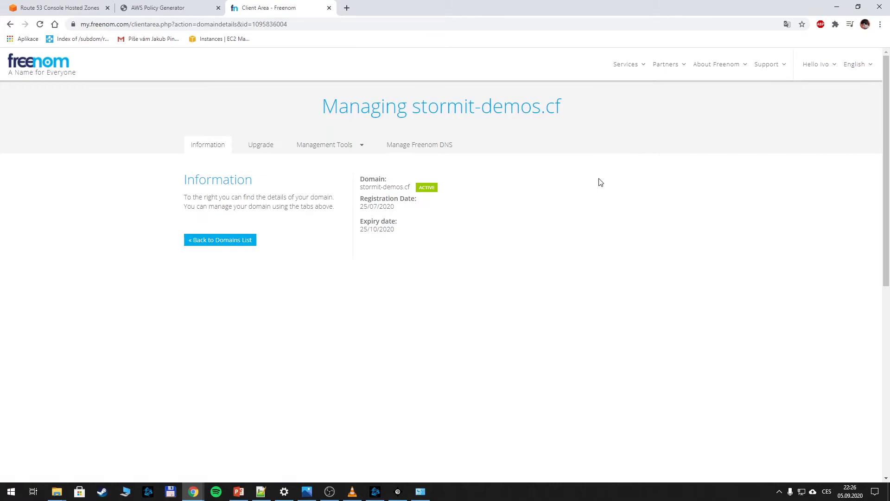
pyautogui.click(358, 145)
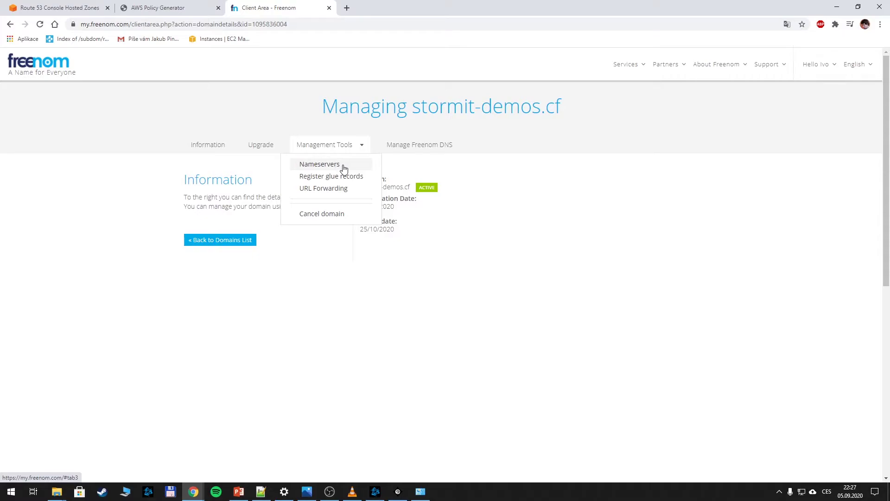
pyautogui.click(344, 167)
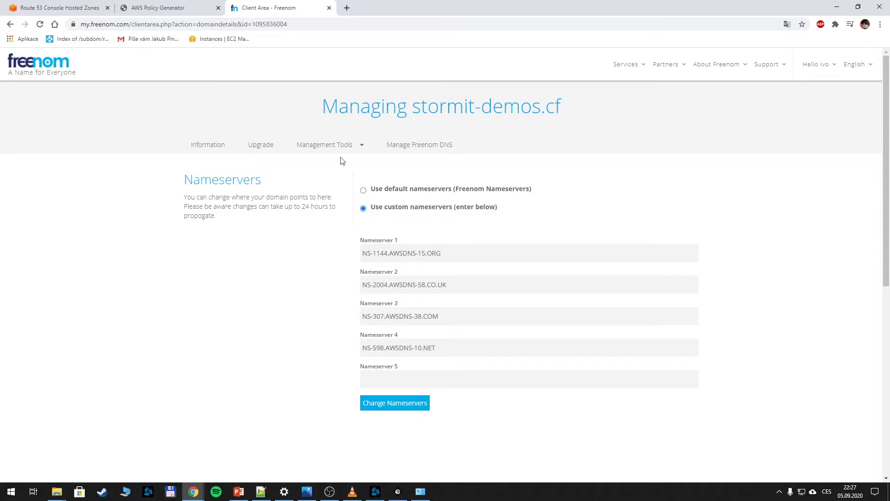
# Fill in the four Route 53 awsdns nameservers and save them with Change Nameservers
pyautogui.click(44, 8)
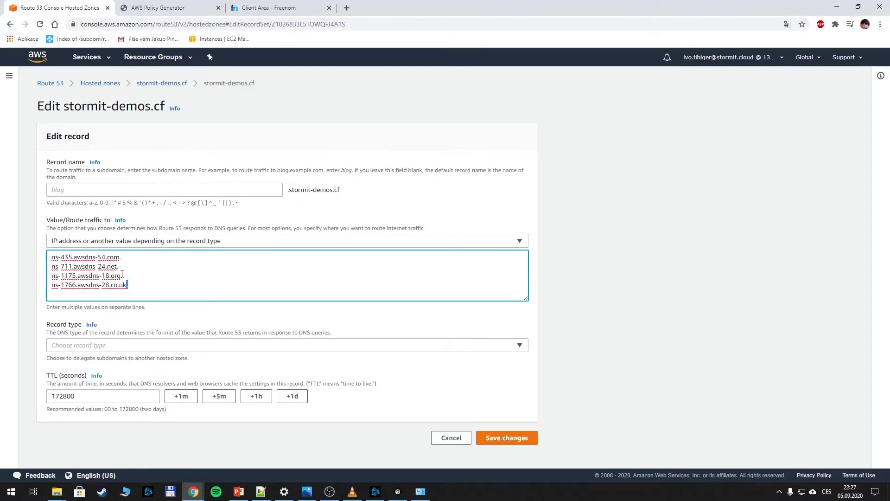
pyautogui.moveTo(128, 286); pyautogui.dragTo(53, 285)
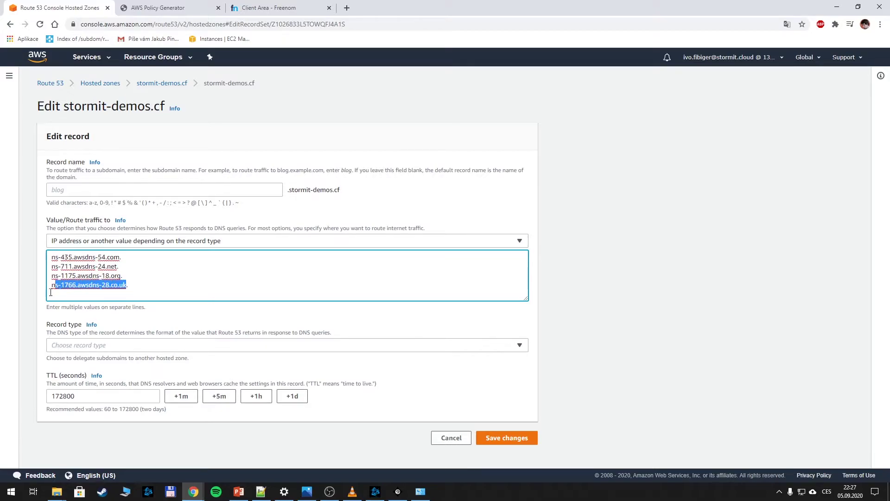
pyautogui.click(126, 275)
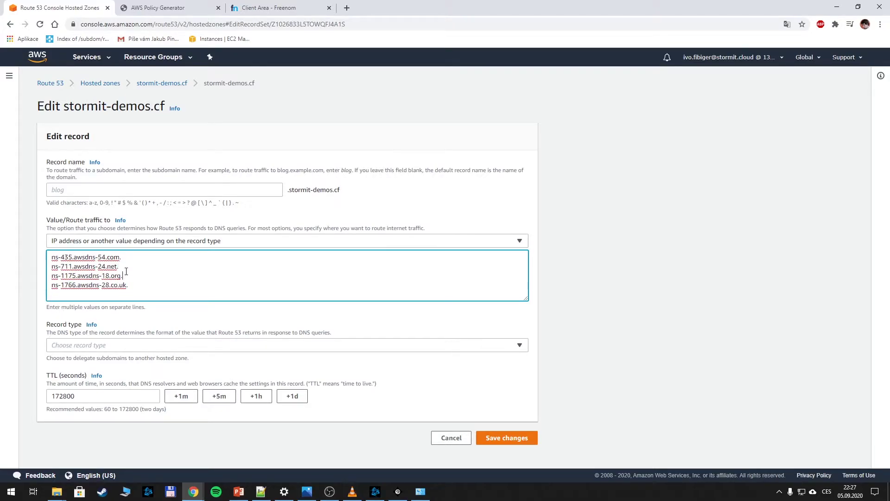
pyautogui.click(269, 8)
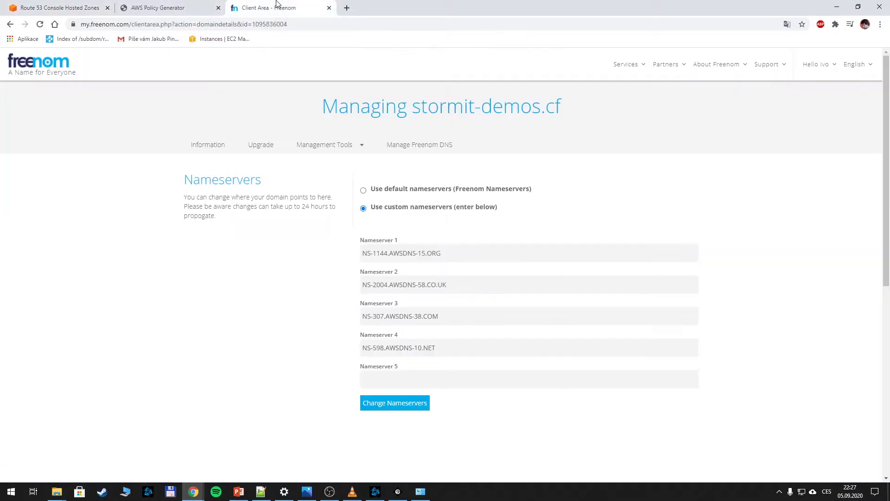
pyautogui.click(426, 252)
pyautogui.click(424, 284)
pyautogui.click(423, 315)
pyautogui.click(414, 347)
pyautogui.click(412, 268)
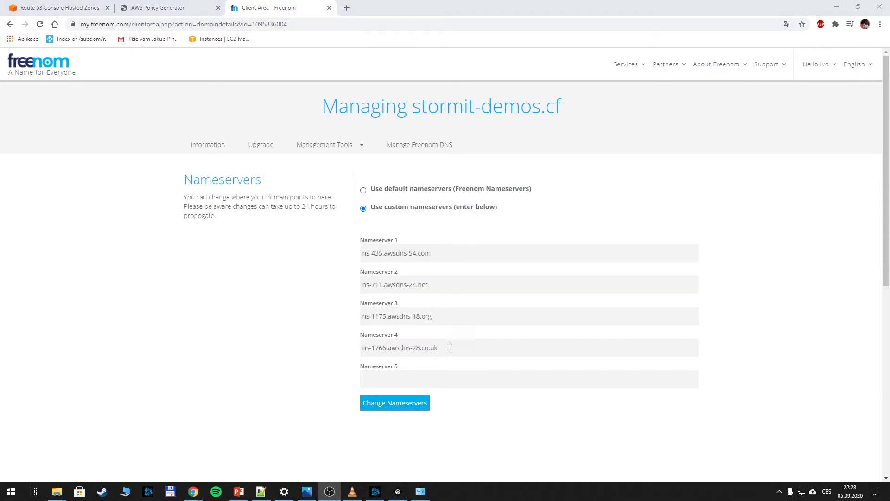
pyautogui.click(404, 408)
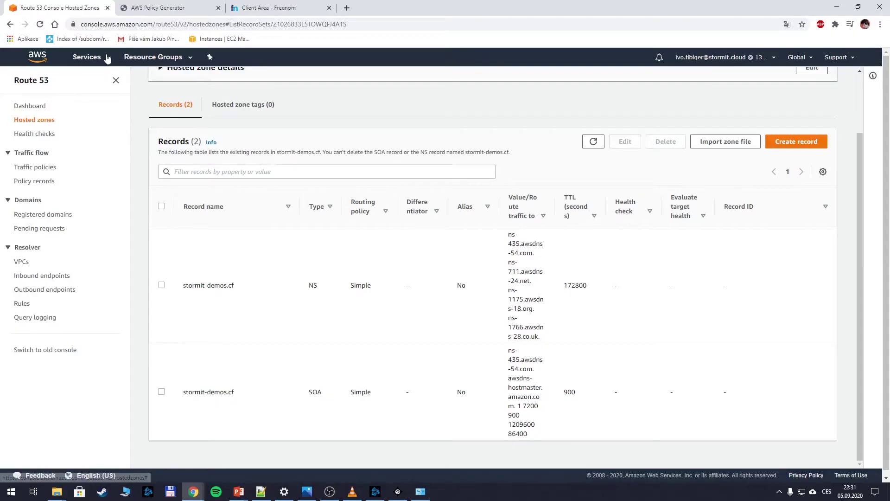
# Search AWS services for 'certifica' and open Certificate Manager
pyautogui.click(86, 56)
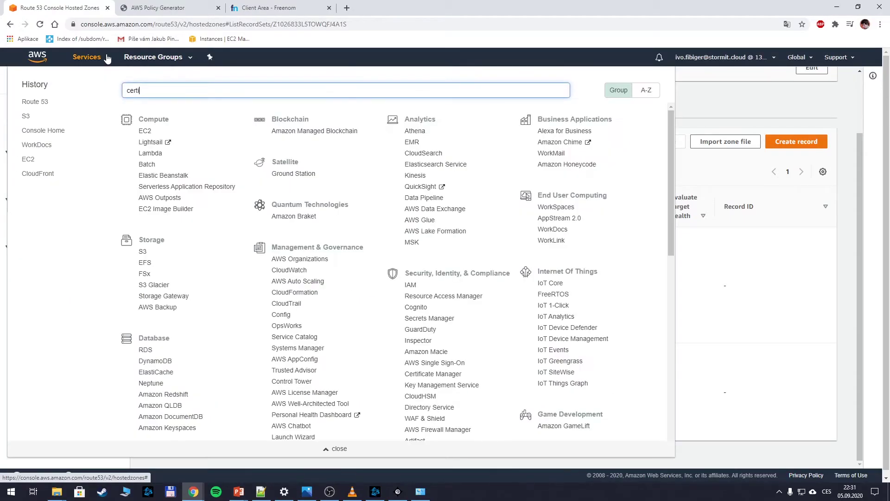
pyautogui.hotkey('ctrl', 'a')
pyautogui.write('certi')
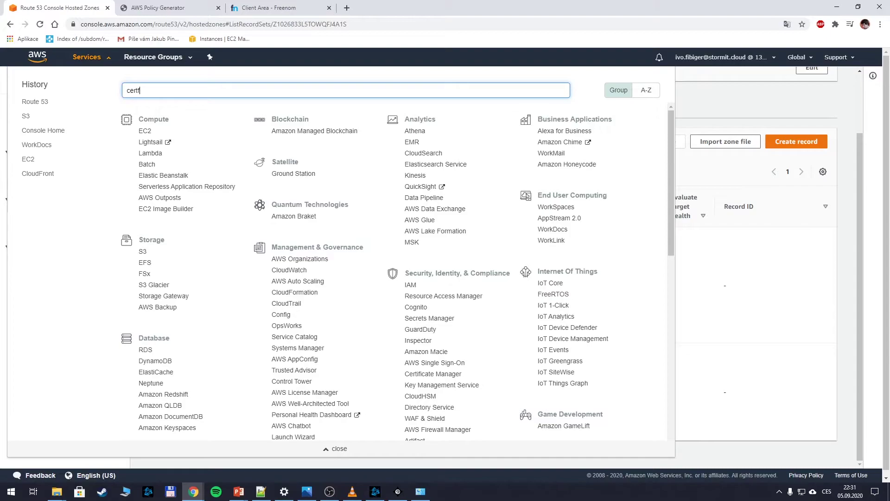
pyautogui.write('fica')
pyautogui.click(162, 107)
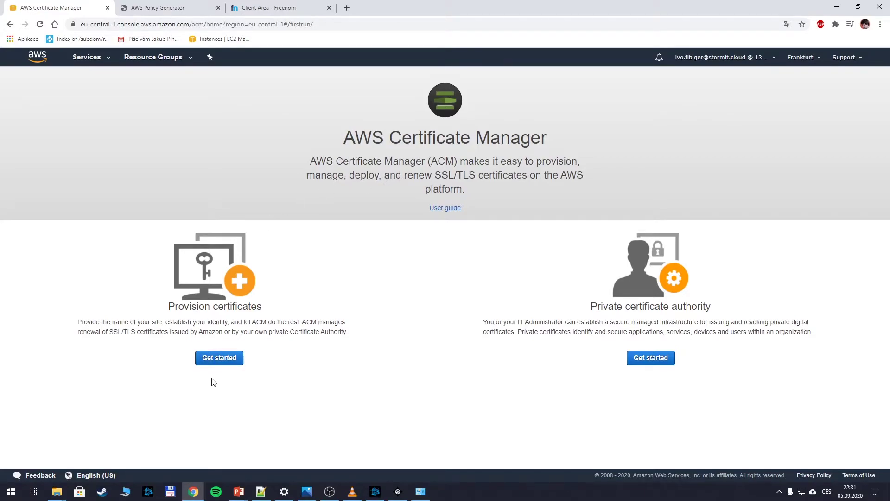
# Start a public certificate request and enter the domain stormit-demos.cf
pyautogui.click(219, 357)
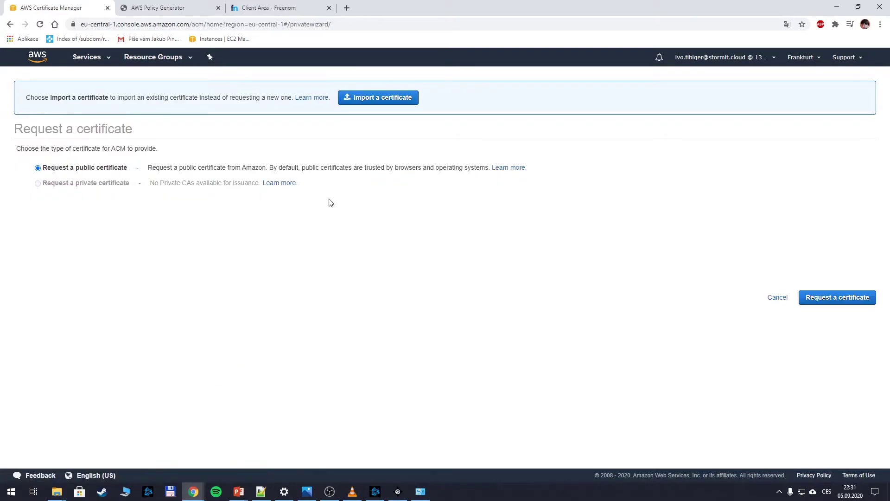
pyautogui.moveTo(59, 168); pyautogui.dragTo(128, 168)
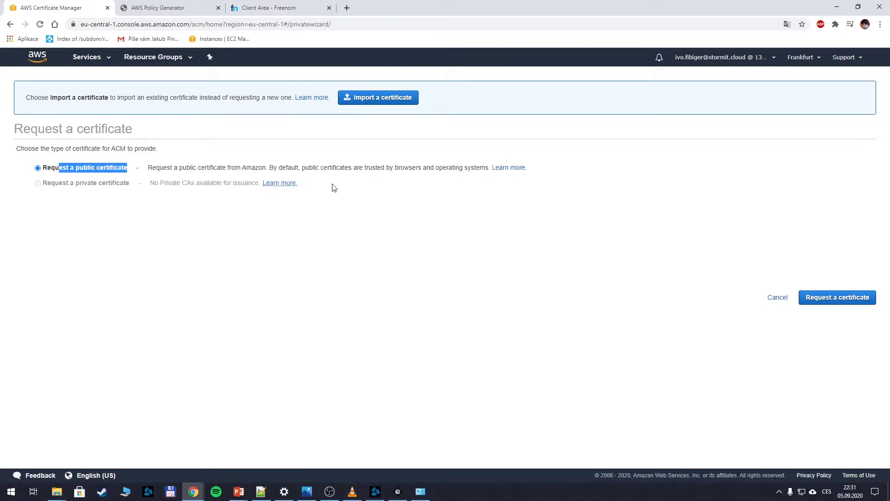
pyautogui.click(838, 297)
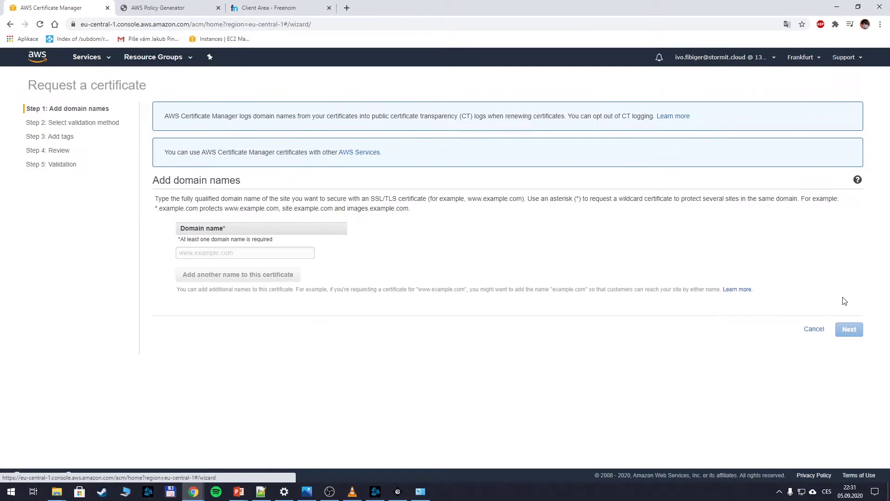
pyautogui.click(223, 255)
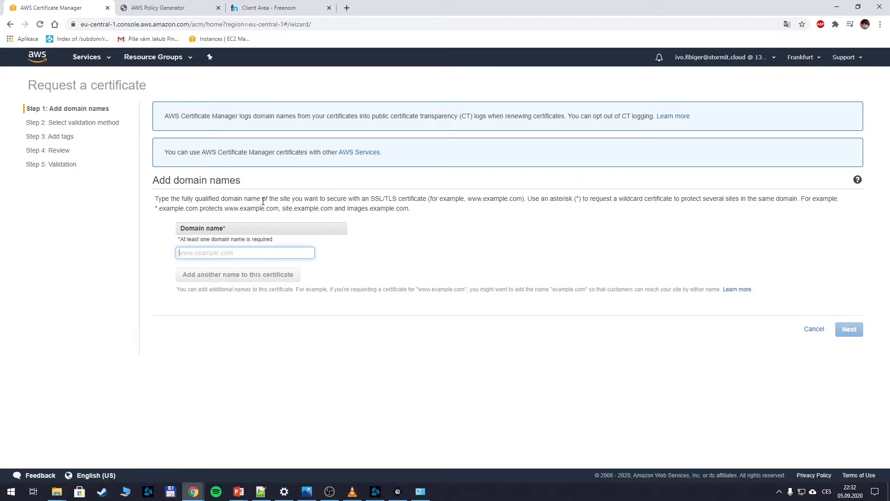
pyautogui.write('stormit-demos.cf')
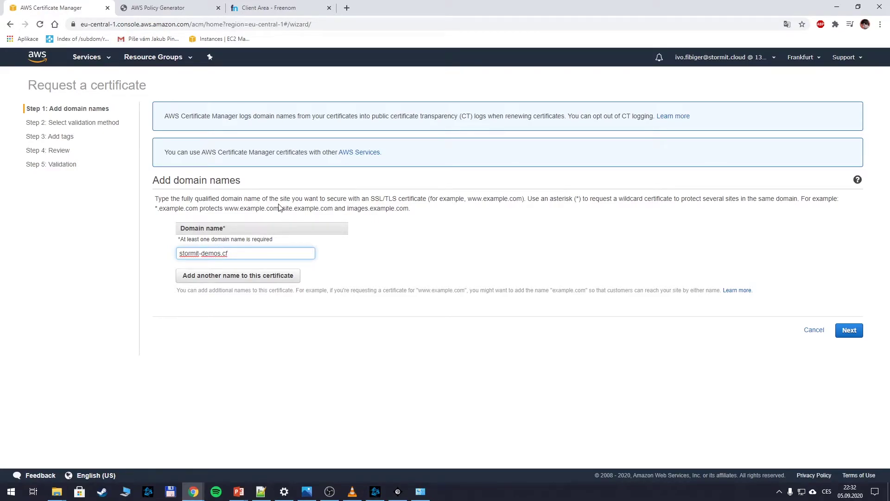
# Keep DNS validation, skip tags, and confirm the certificate request
pyautogui.click(849, 331)
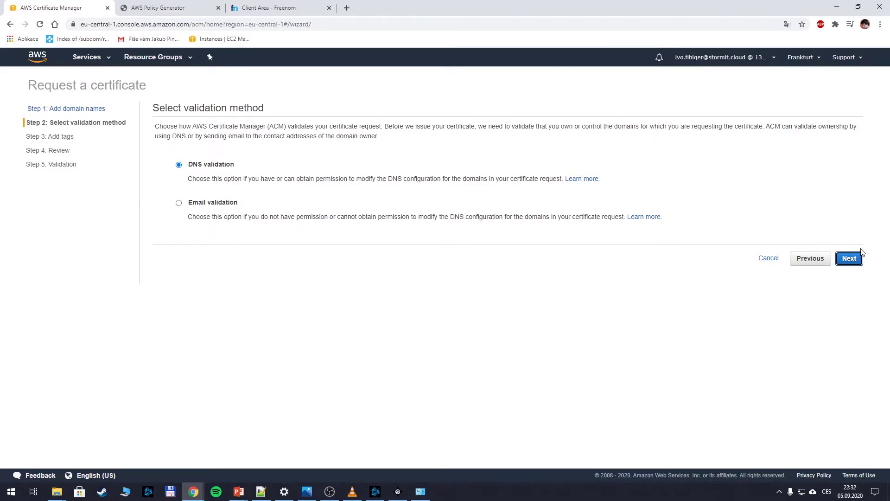
pyautogui.click(852, 260)
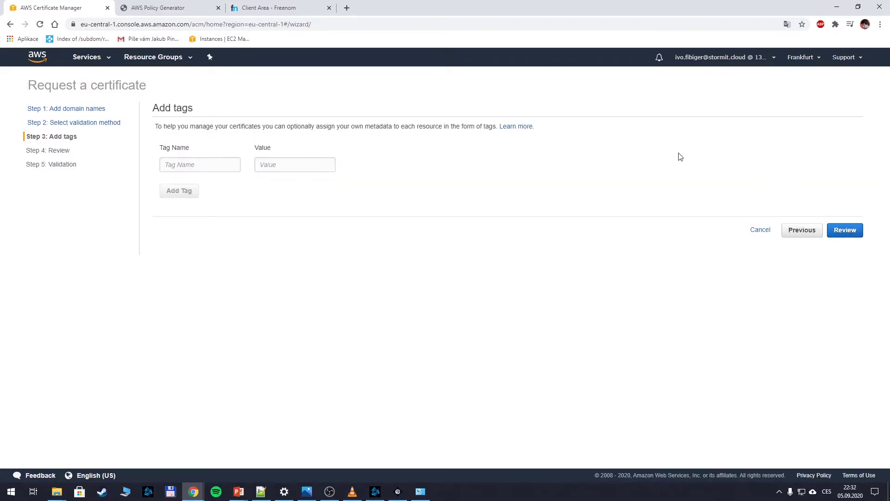
pyautogui.click(844, 230)
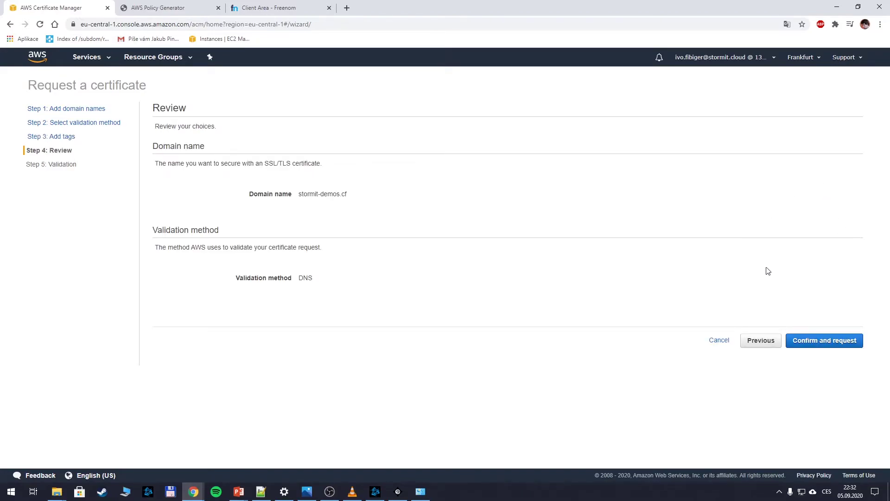
pyautogui.click(819, 340)
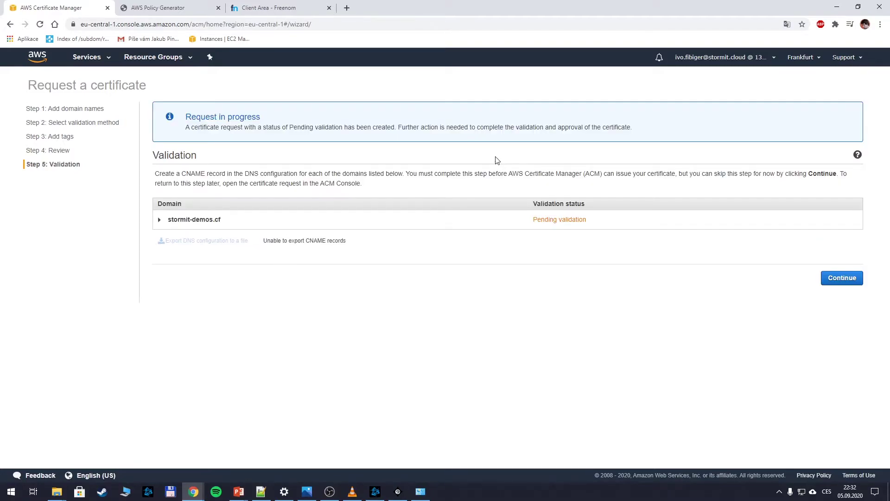
pyautogui.moveTo(536, 219); pyautogui.dragTo(627, 239)
pyautogui.click(627, 238)
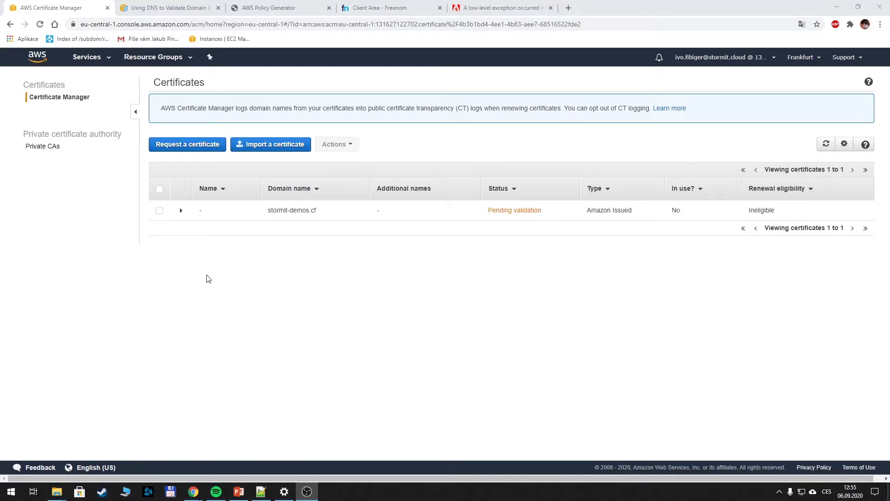
# Add the certificate's DNS validation CNAME record to the stormit-demos.cf Route 53 zone
pyautogui.click(180, 211)
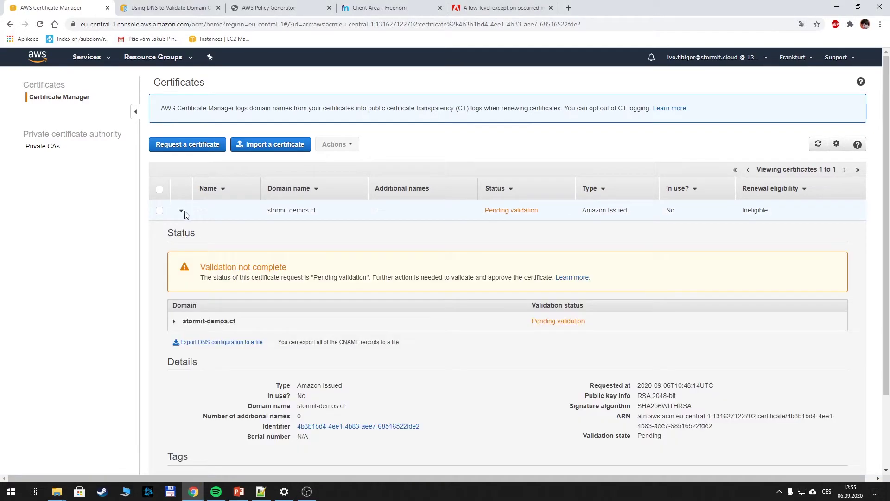
pyautogui.scroll(-1, 467, 241)
pyautogui.scroll(-1, 467, 241)
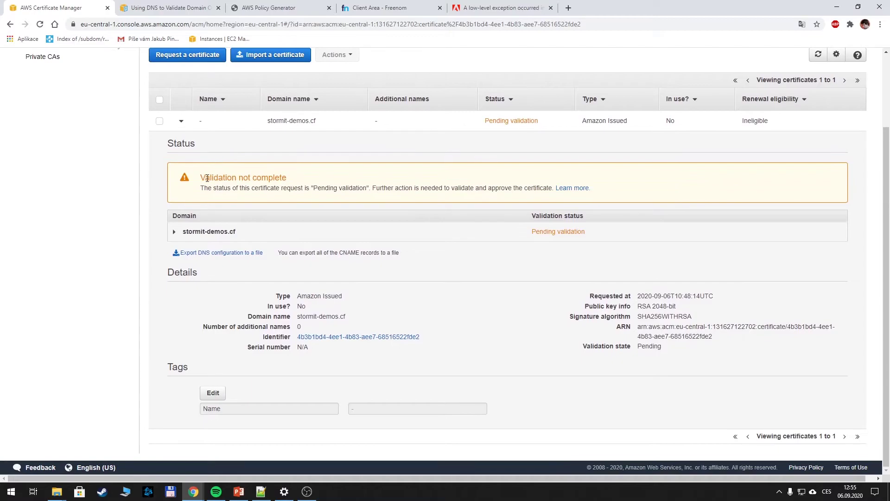
pyautogui.moveTo(200, 177); pyautogui.dragTo(268, 177)
pyautogui.click(306, 189)
pyautogui.click(175, 232)
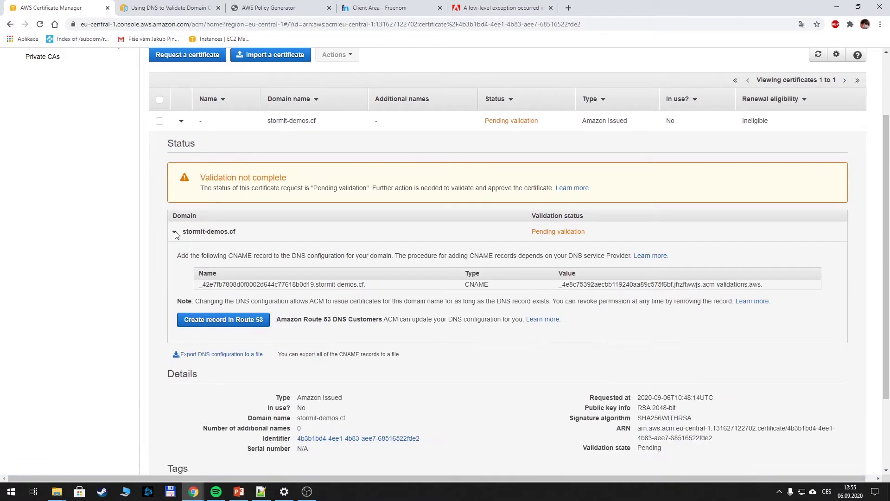
pyautogui.click(242, 320)
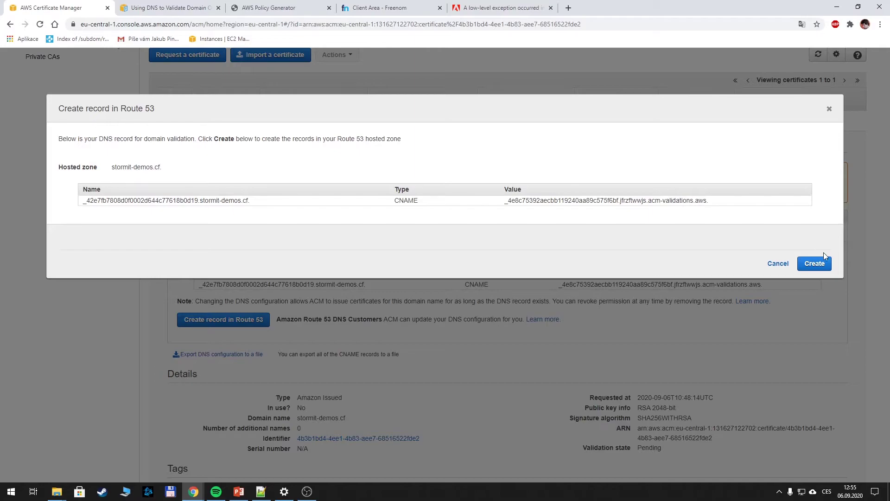
pyautogui.click(815, 263)
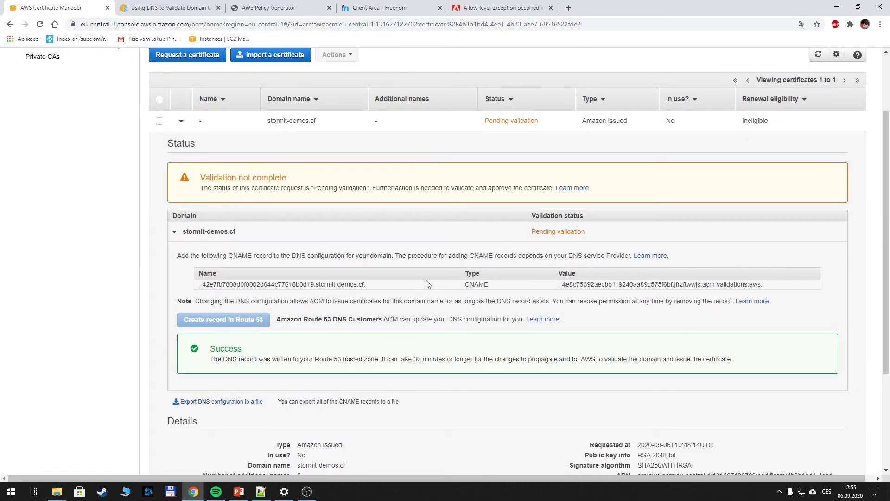
pyautogui.moveTo(208, 347); pyautogui.dragTo(467, 358)
pyautogui.click(429, 360)
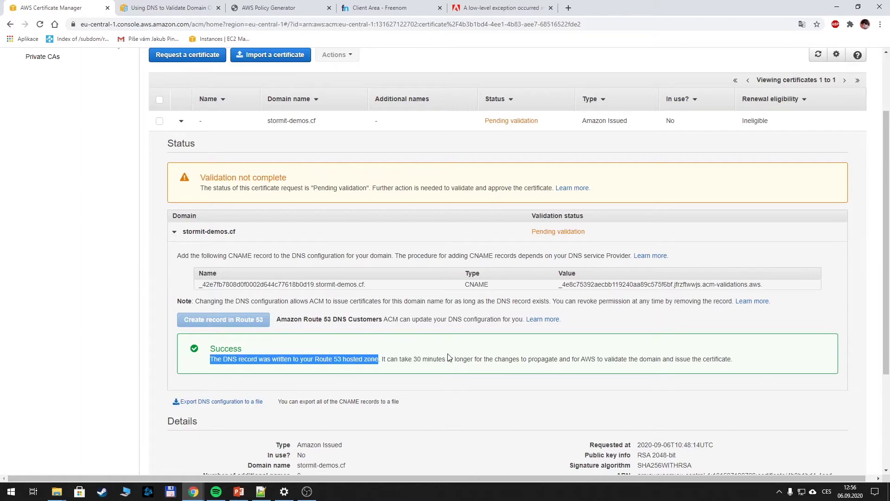
pyautogui.click(486, 357)
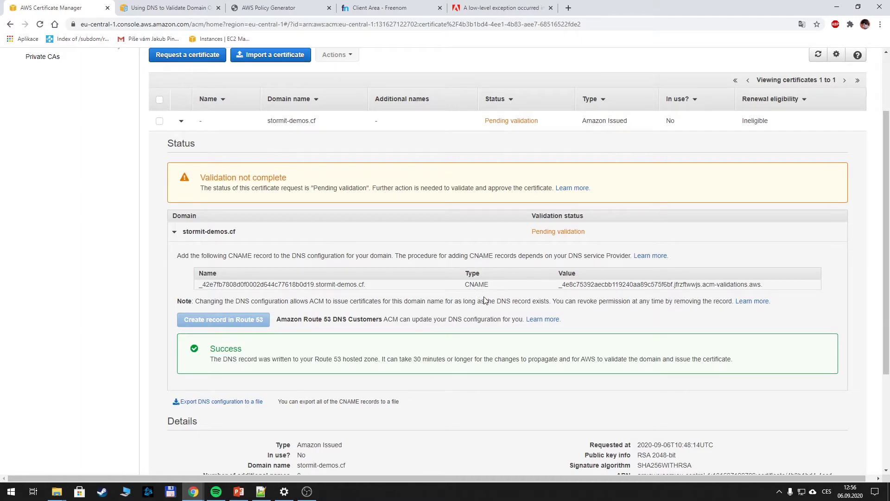
pyautogui.scroll(3, 486, 295)
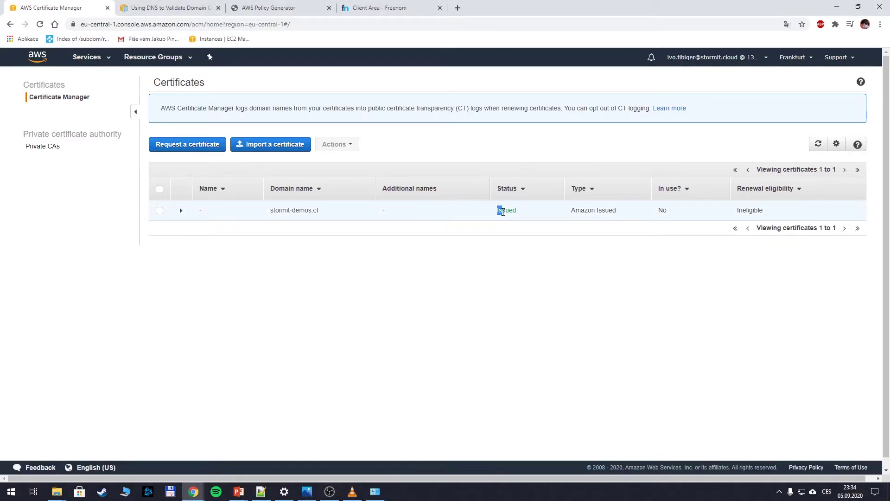
# Expand and collapse the Issued stormit-demos.cf certificate's details
pyautogui.moveTo(497, 210); pyautogui.dragTo(516, 210)
pyautogui.click(530, 210)
pyautogui.click(522, 210)
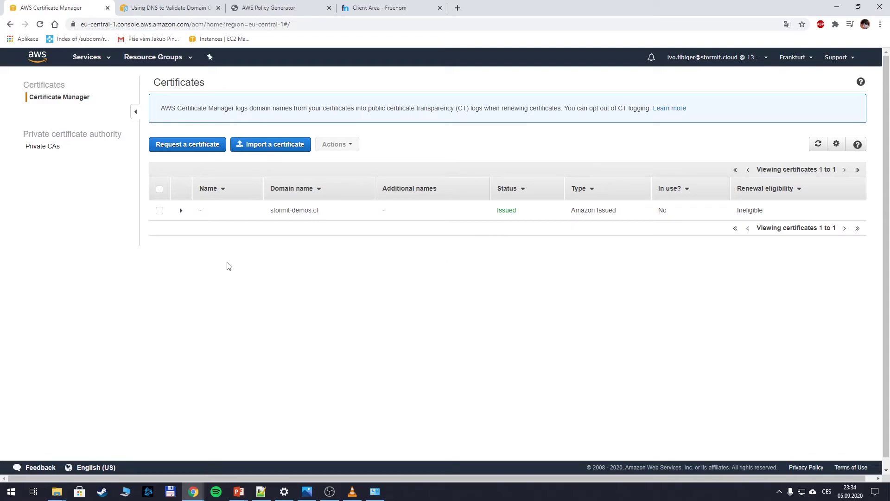
# Search the Services menu for 'cloudfront' and go to the CloudFront console
pyautogui.click(108, 59)
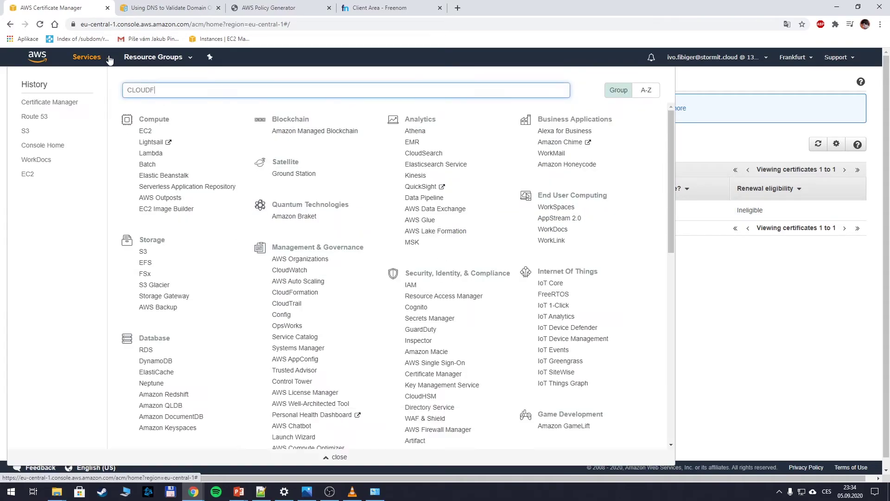
pyautogui.hotkey('ctrl', 'a')
pyautogui.write('cl')
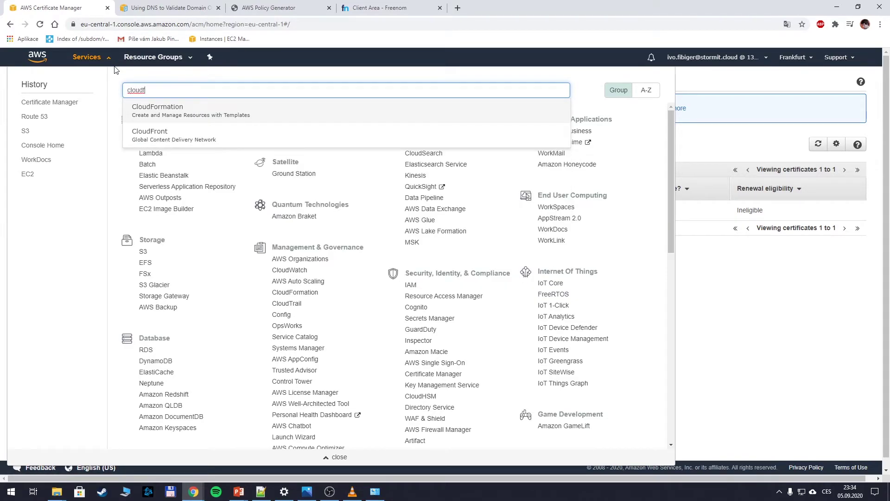
pyautogui.press('Down')
pyautogui.press('Return')
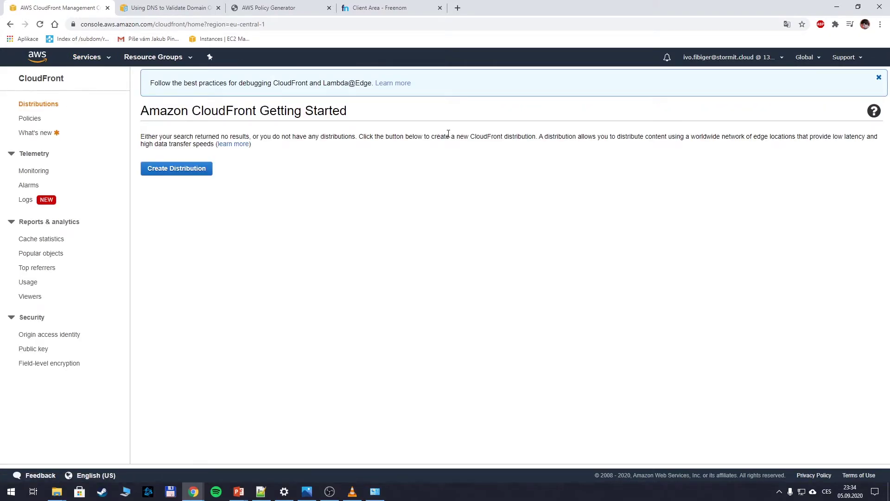
# Start a Web delivery distribution and view the Origin Domain Name suggestions without choosing one
pyautogui.click(186, 168)
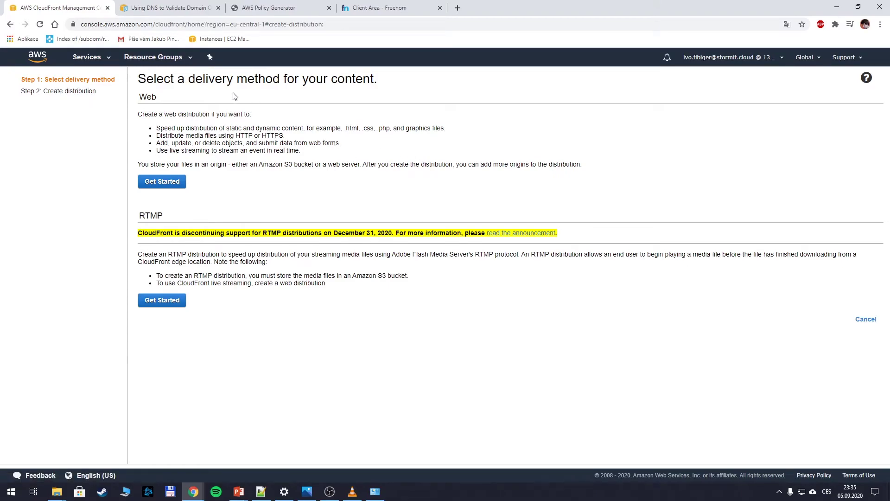
pyautogui.moveTo(139, 96); pyautogui.dragTo(291, 164)
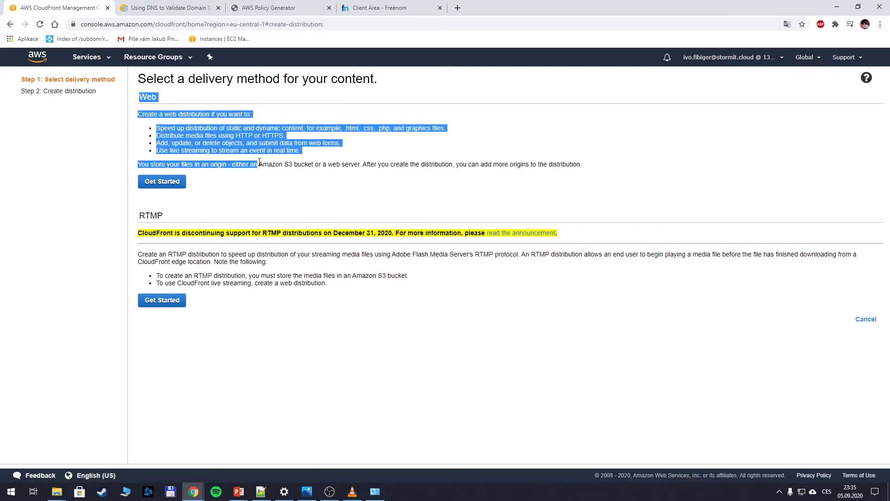
pyautogui.click(202, 180)
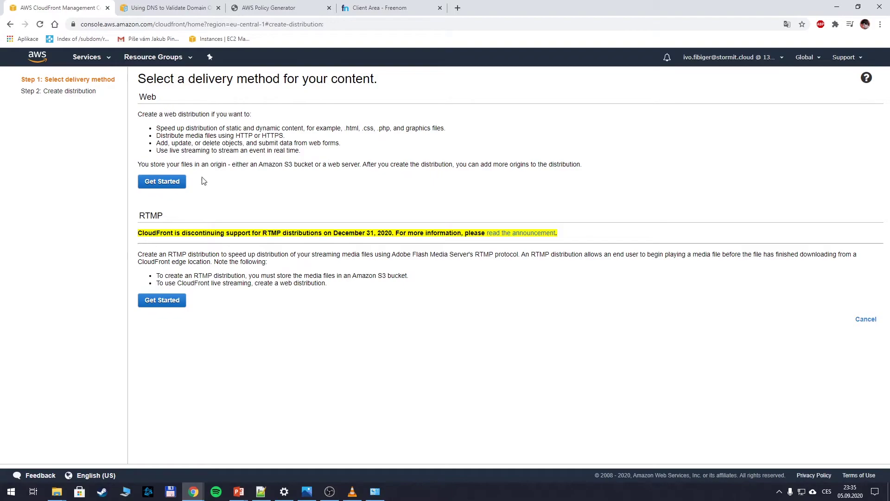
pyautogui.click(171, 182)
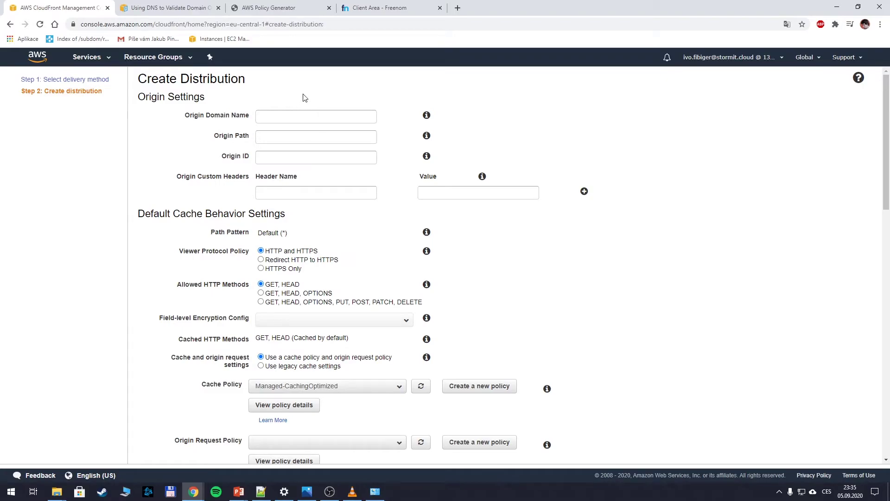
pyautogui.click(323, 115)
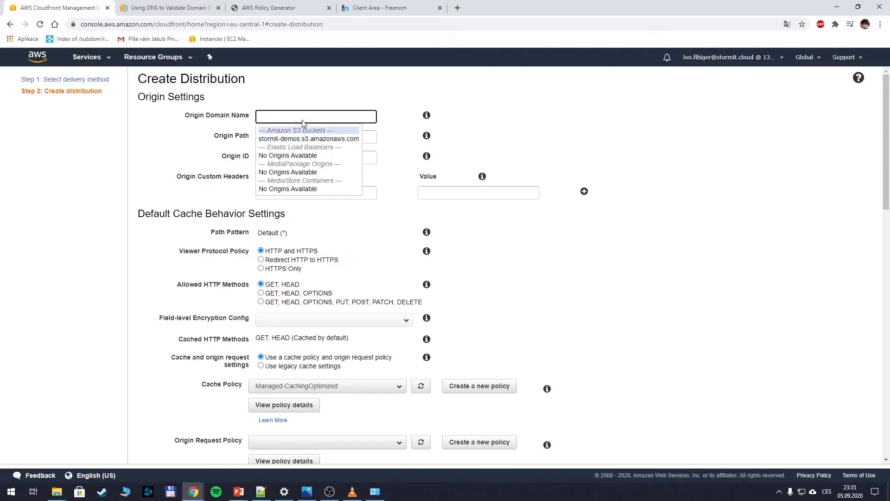
pyautogui.click(309, 95)
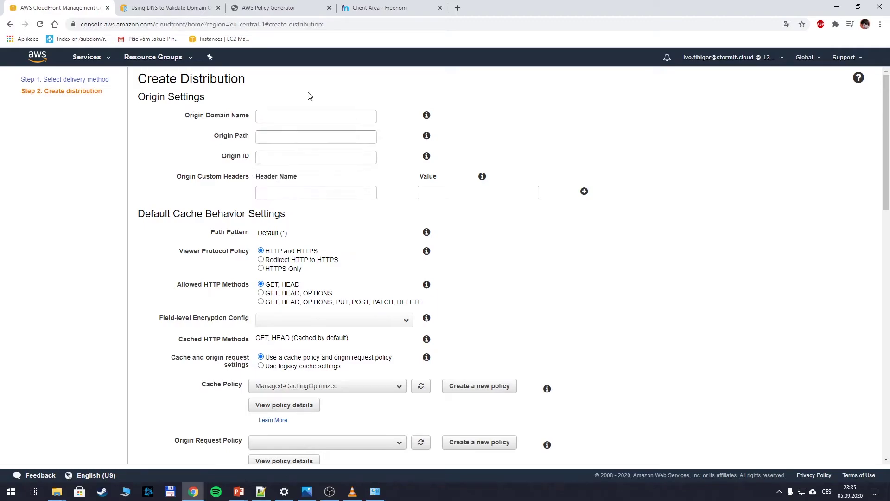
# In a new S3 tab, select the stormit-demos bucket's static website hosting endpoint
pyautogui.click(110, 57)
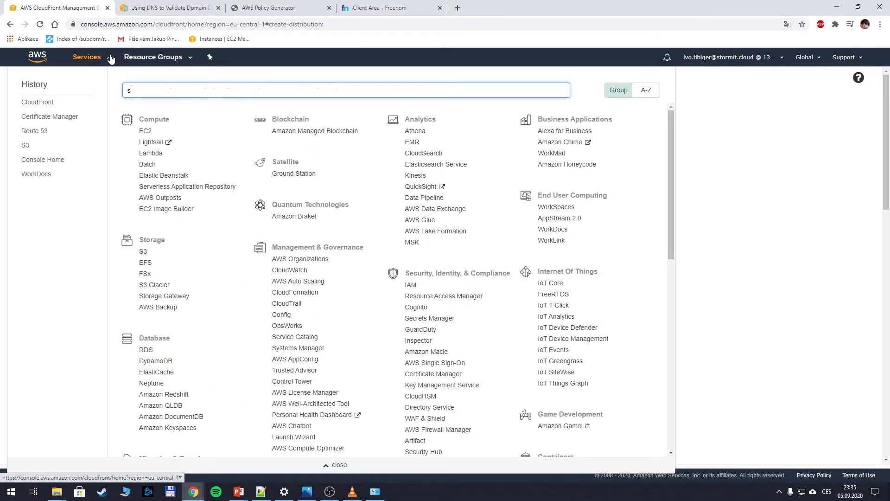
pyautogui.write('s3')
pyautogui.middleClick(153, 112)
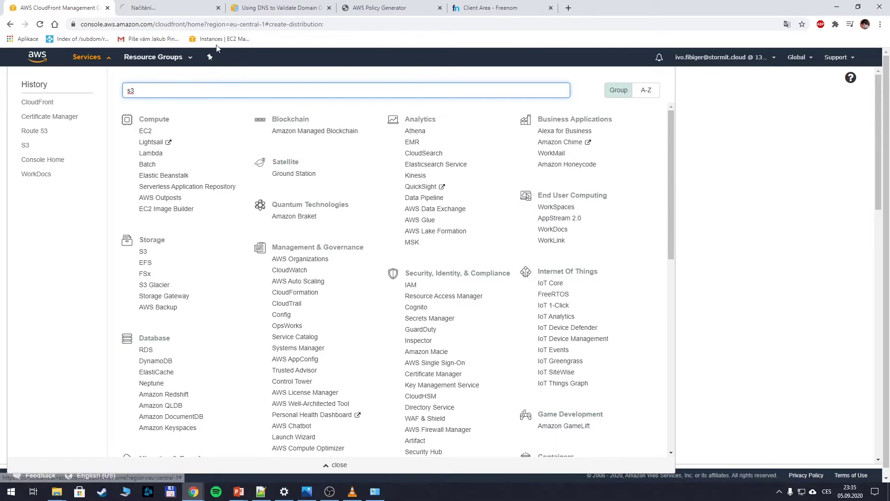
pyautogui.click(170, 8)
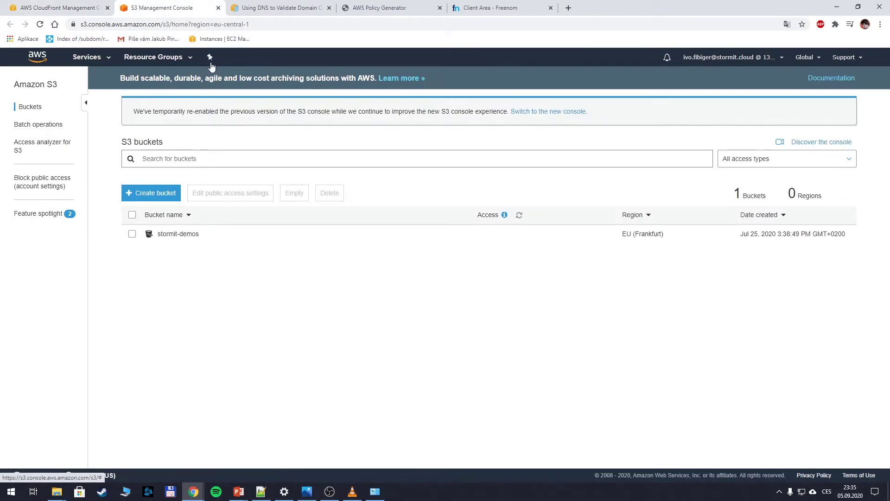
pyautogui.click(178, 233)
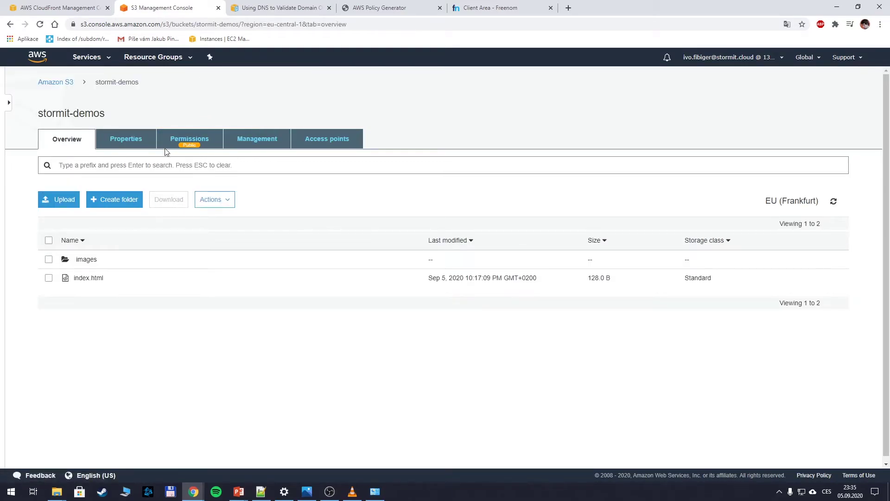
pyautogui.click(125, 138)
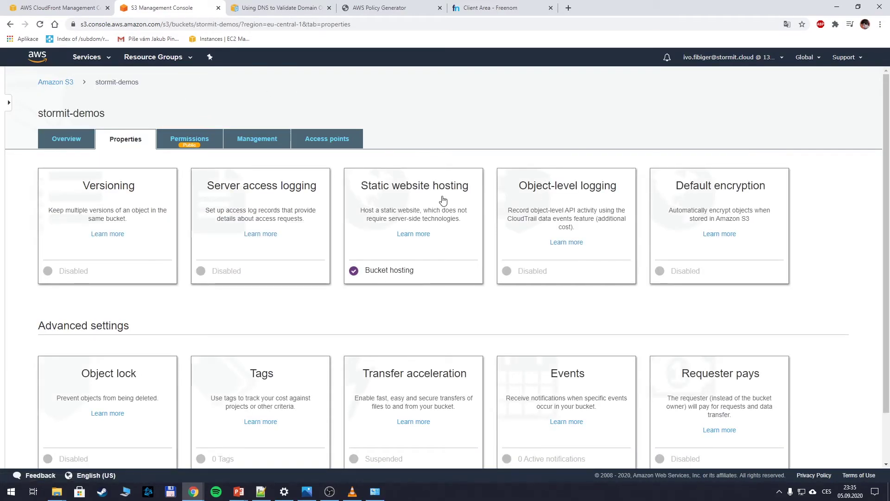
pyautogui.click(439, 192)
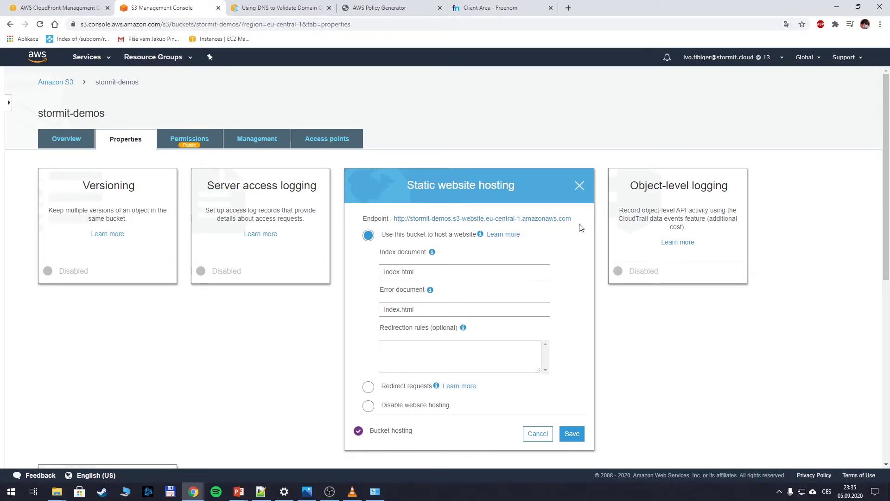
pyautogui.moveTo(571, 219); pyautogui.dragTo(411, 223)
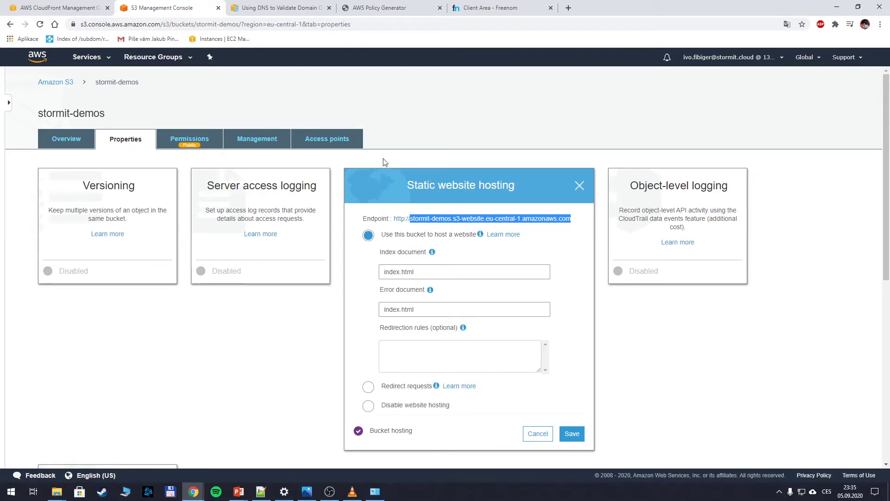
# Paste stormit-demos.s3-website.eu-central-1.amazonaws.com as origin and choose Redirect HTTP to HTTPS
pyautogui.click(60, 8)
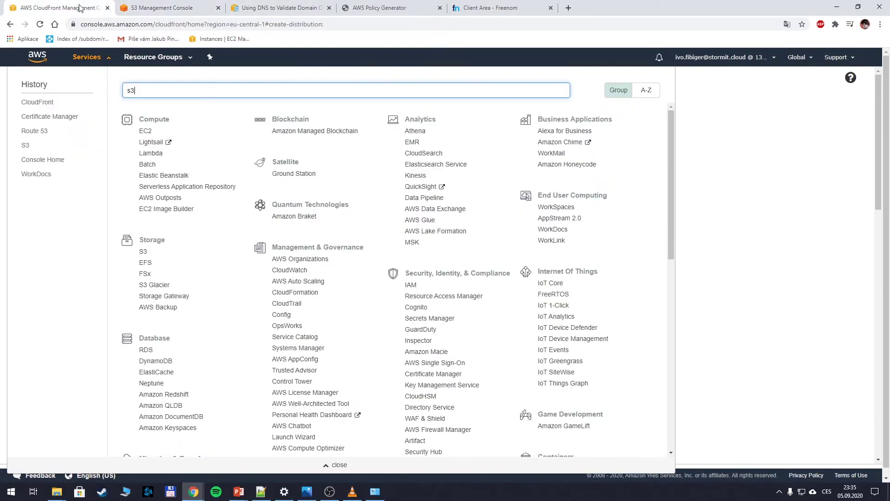
pyautogui.click(737, 156)
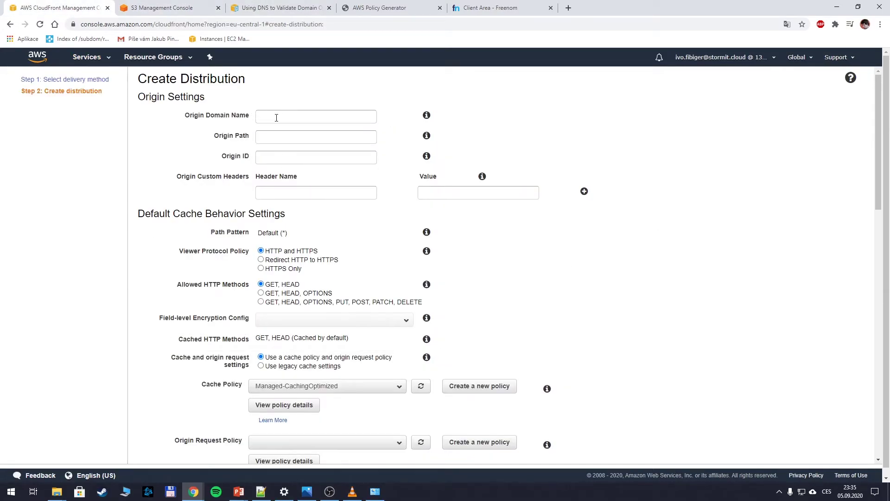
pyautogui.click(293, 116)
pyautogui.write('stormit-demos.s3-website.eu-central-1.amazonaws.com')
pyautogui.click(333, 157)
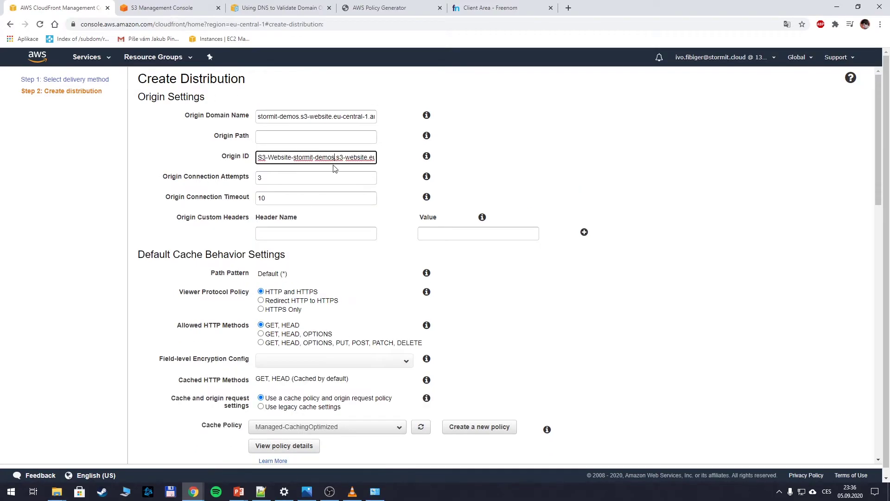
pyautogui.scroll(-2, 386, 195)
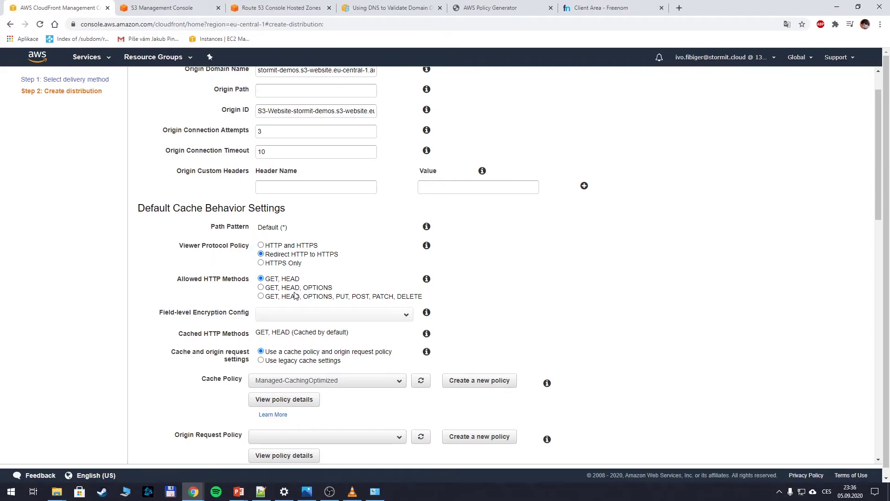
pyautogui.scroll(-3, 296, 296)
pyautogui.scroll(-2, 307, 306)
pyautogui.scroll(-2, 313, 314)
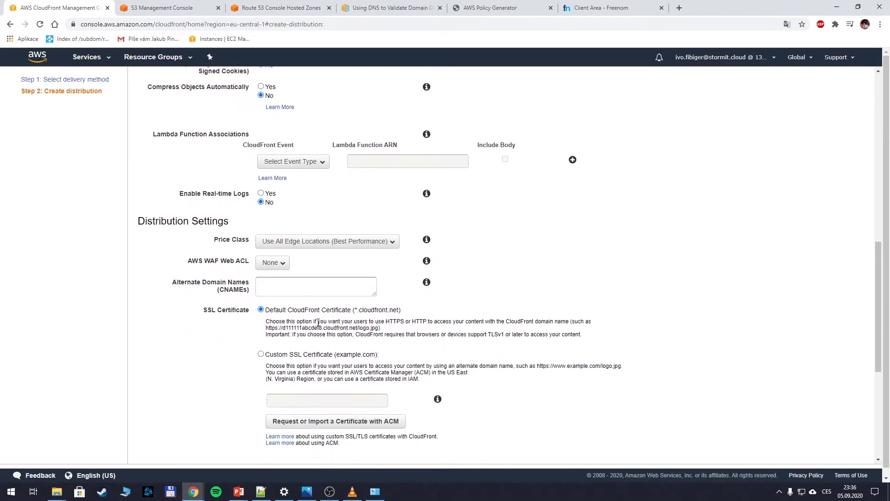
pyautogui.click(317, 290)
# Enter stormit-demos.cf as the distribution's alternate domain name
pyautogui.click(601, 8)
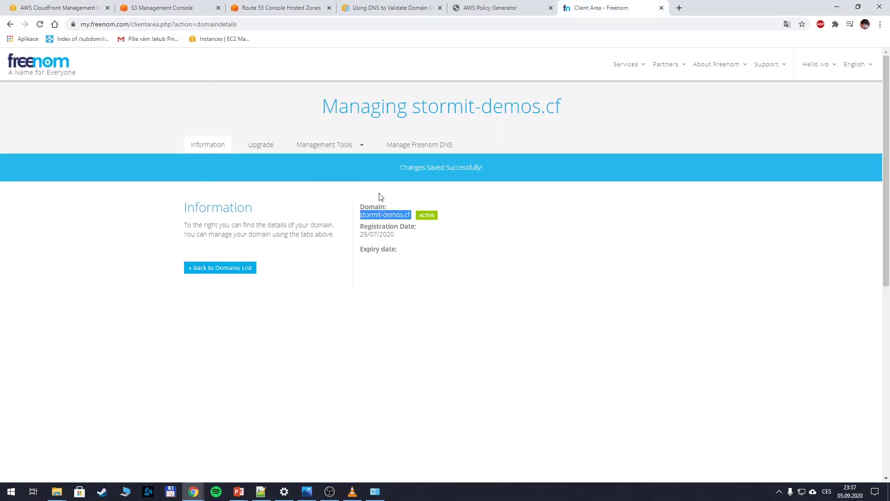
pyautogui.click(59, 7)
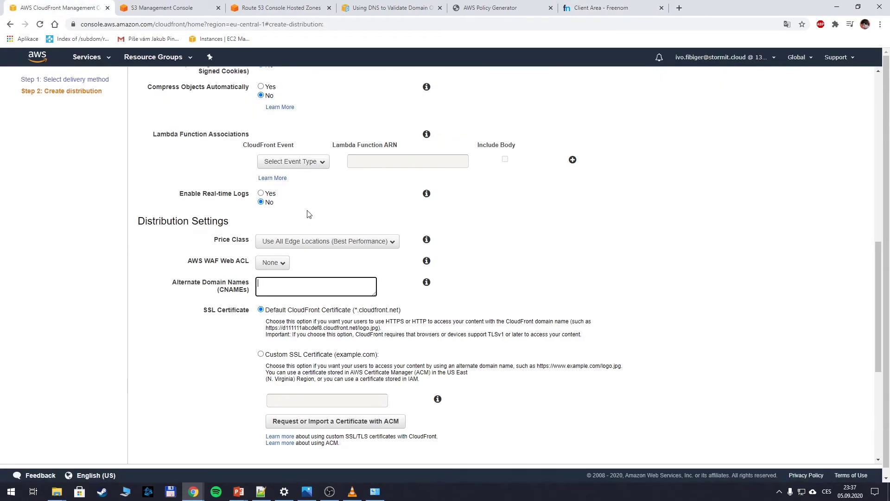
pyautogui.hotkey('ctrl', 'v')
pyautogui.scroll(-2, 465, 263)
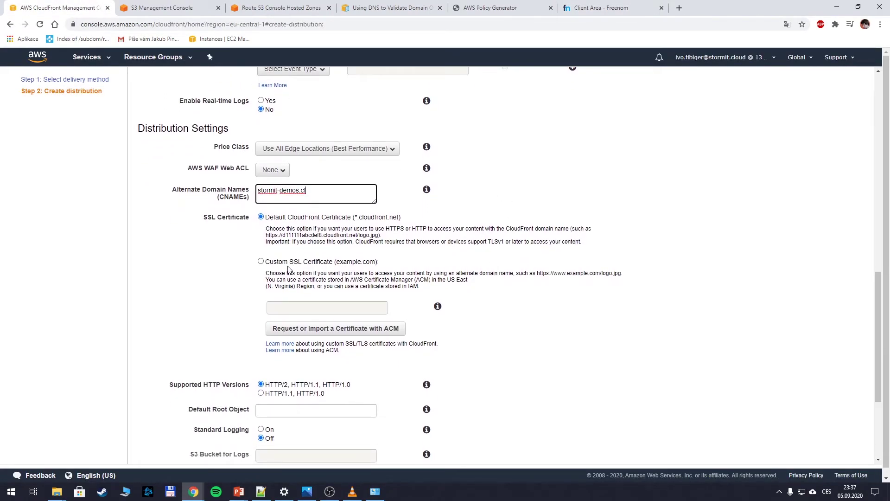
# Choose the stormit-demos.cf custom SSL certificate and create the distribution
pyautogui.click(261, 262)
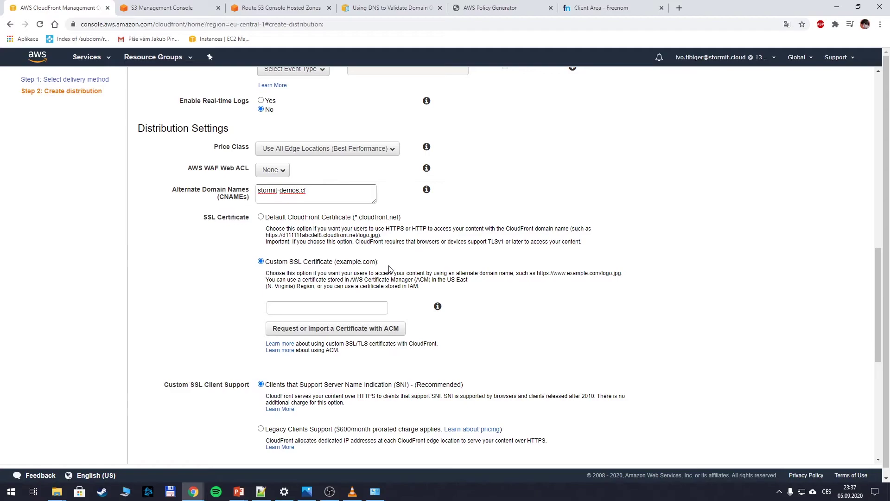
pyautogui.click(359, 309)
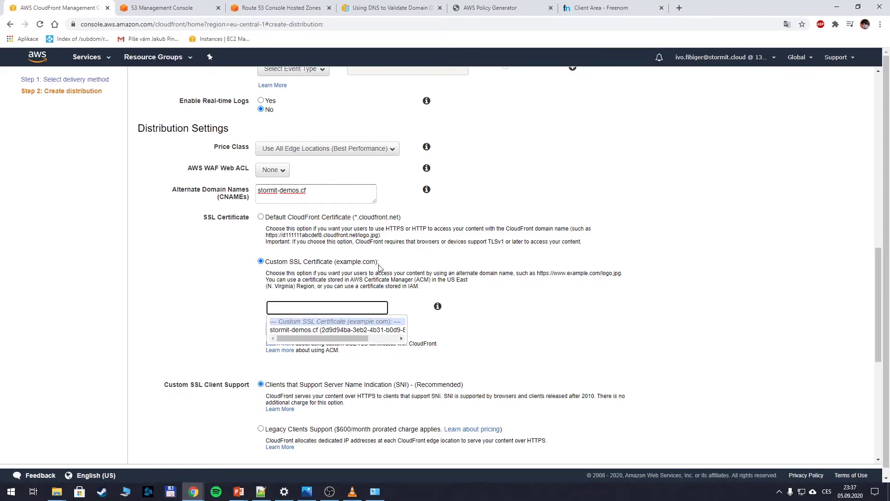
pyautogui.click(370, 330)
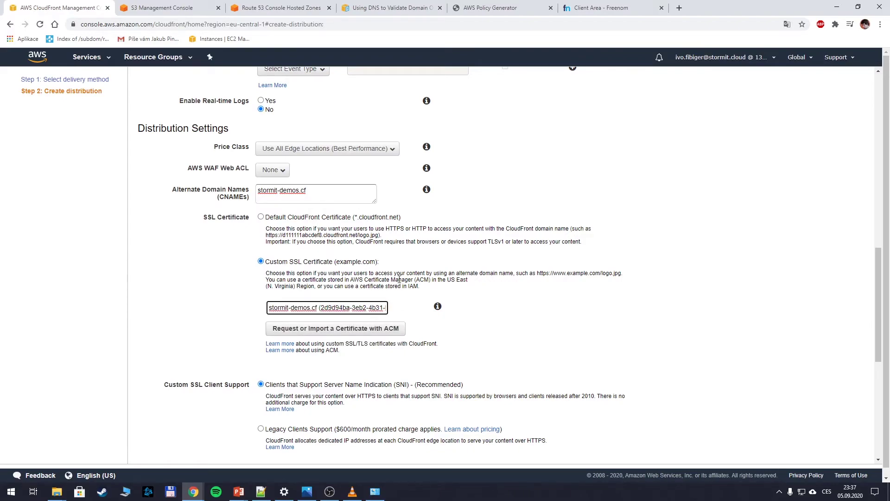
pyautogui.scroll(-3, 474, 274)
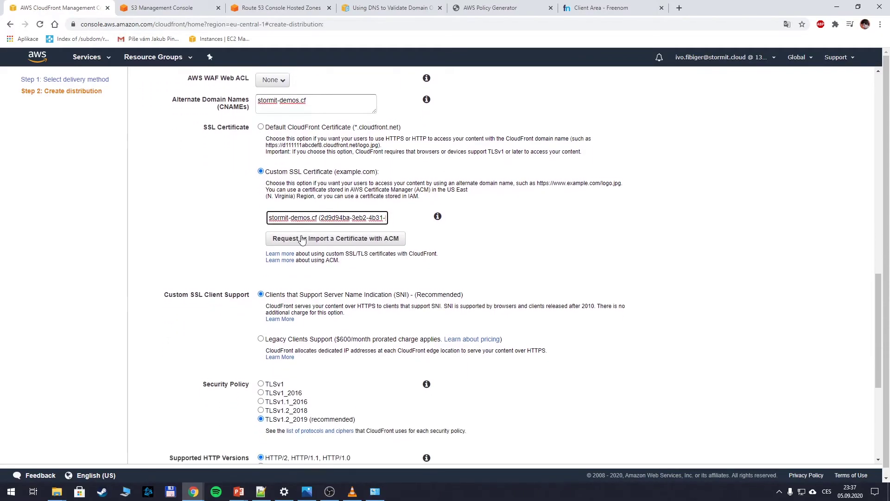
pyautogui.scroll(-3, 418, 274)
pyautogui.scroll(-3, 300, 252)
pyautogui.scroll(-2, 299, 252)
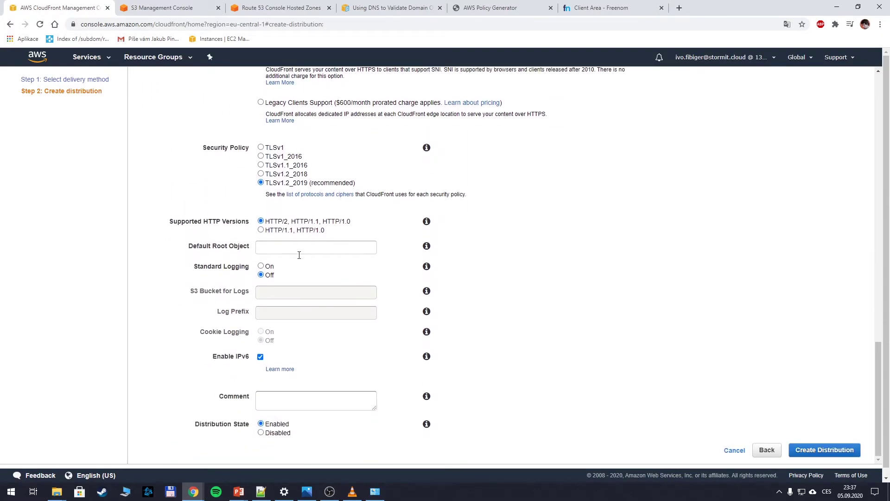
pyautogui.click(825, 450)
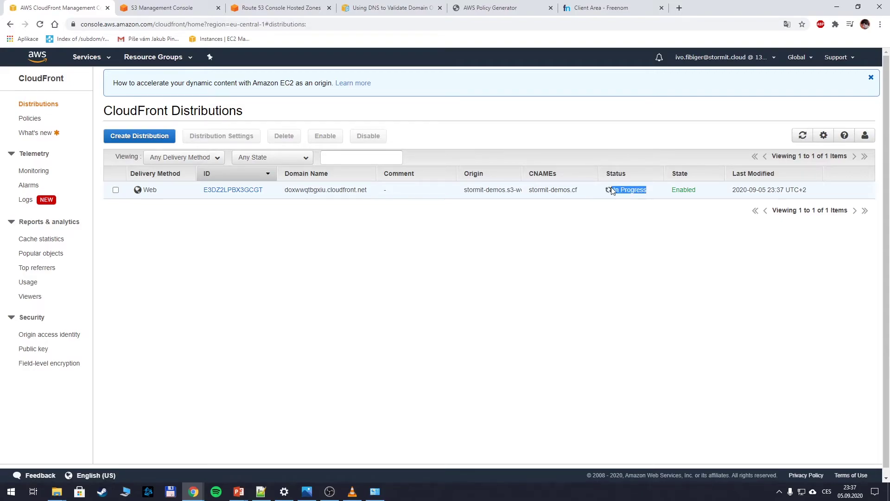
# Select the new distribution and wait until its status shows Deployed
pyautogui.click(629, 190)
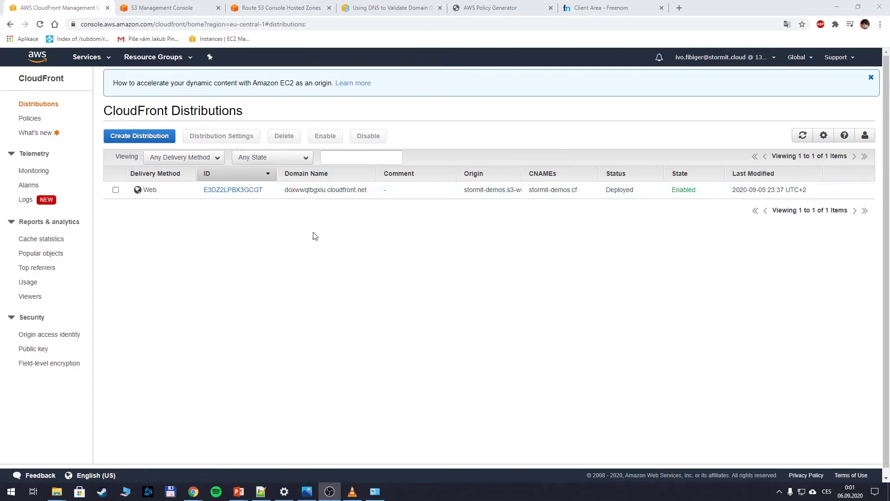
pyautogui.click(610, 192)
pyautogui.click(682, 190)
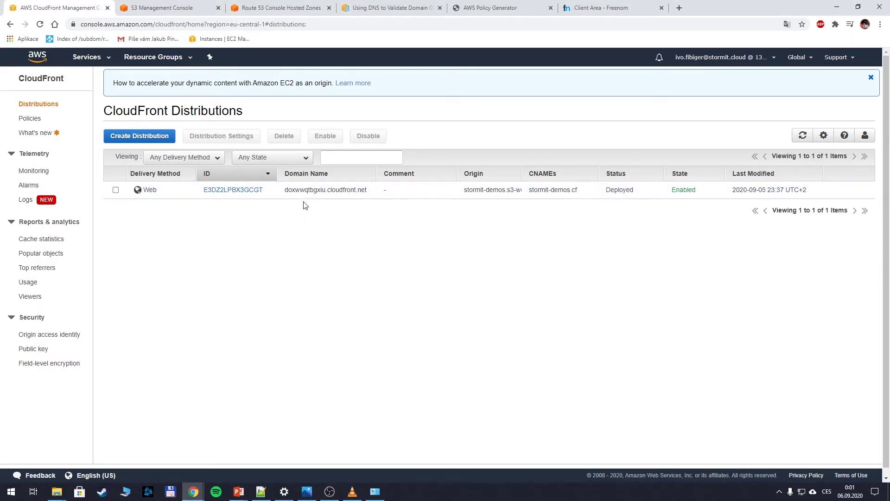
# Load the distribution's cloudfront.net address in a new tab, see the dog GIF, then close it
pyautogui.moveTo(283, 190); pyautogui.dragTo(371, 190)
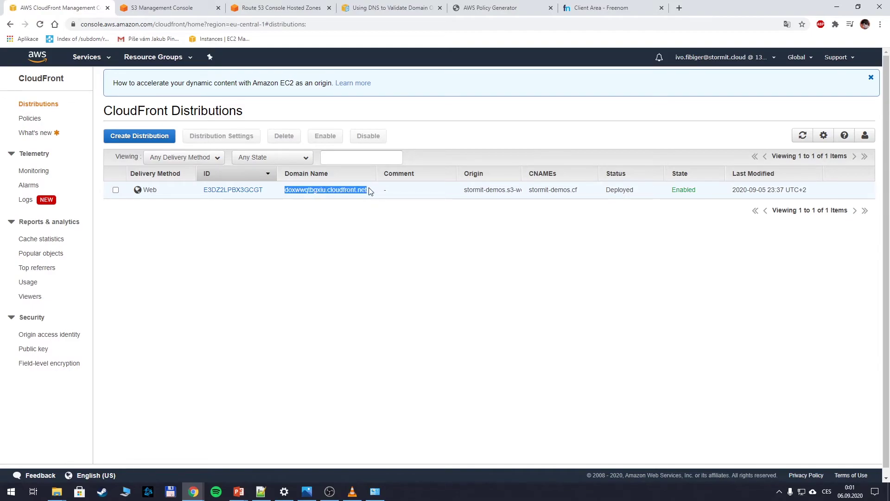
pyautogui.hotkey('ctrl', 'c')
pyautogui.click(679, 7)
pyautogui.hotkey('ctrl', 'v')
pyautogui.press('Return')
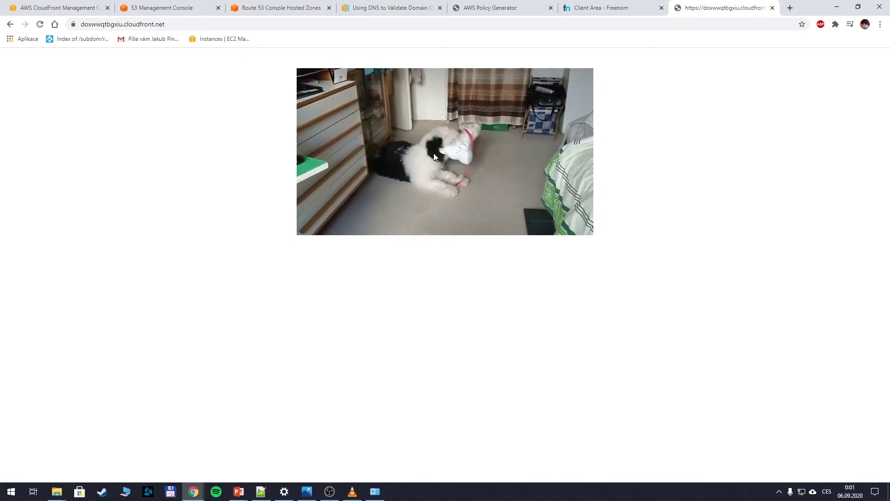
pyautogui.click(773, 8)
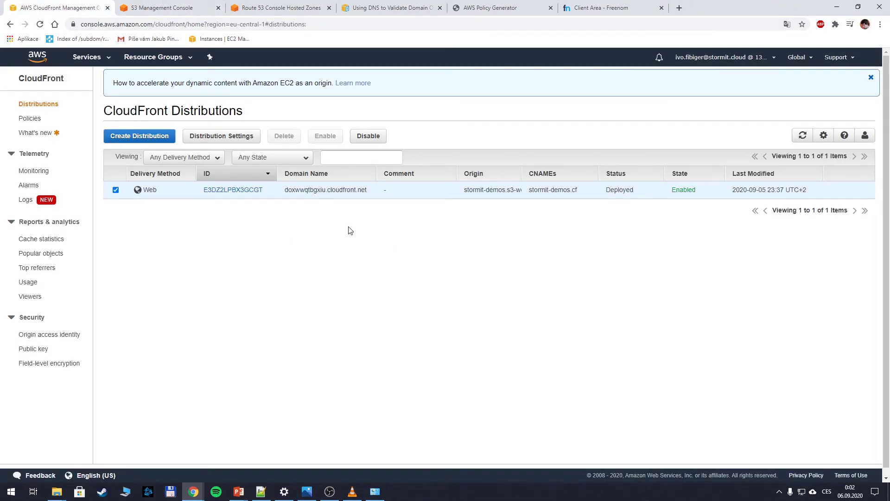
# Load stormit-demos.cf in a new tab to check whether it resolves yet
pyautogui.click(597, 8)
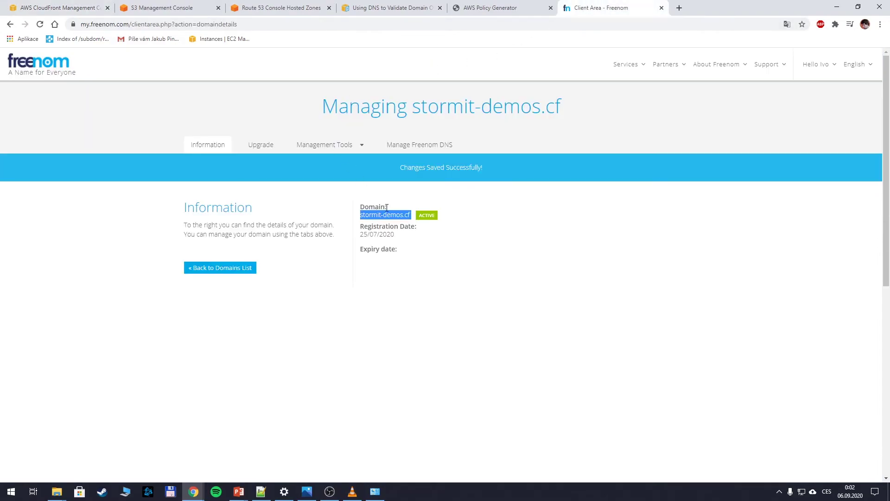
pyautogui.click(680, 8)
pyautogui.hotkey('ctrl', 'v')
pyautogui.press('Return')
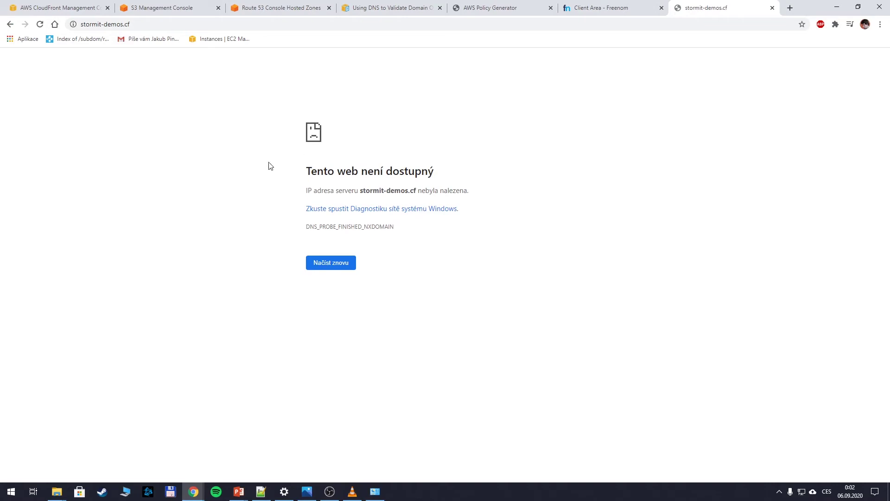
# Begin a new record in the stormit-demos.cf Route 53 hosted zone
pyautogui.click(265, 7)
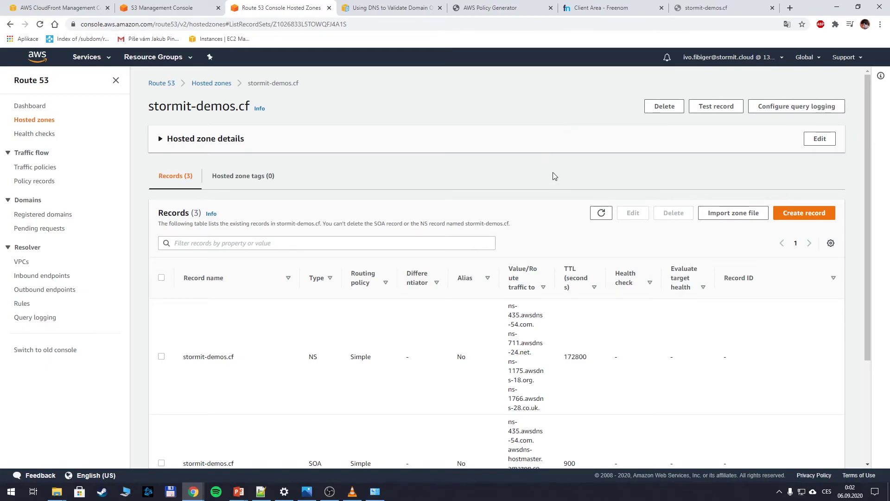
pyautogui.tripleClick(231, 357)
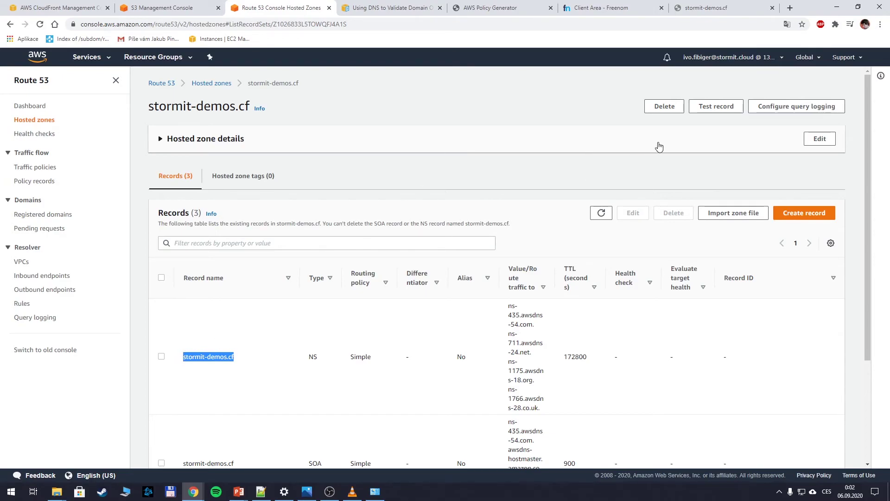
pyautogui.click(803, 213)
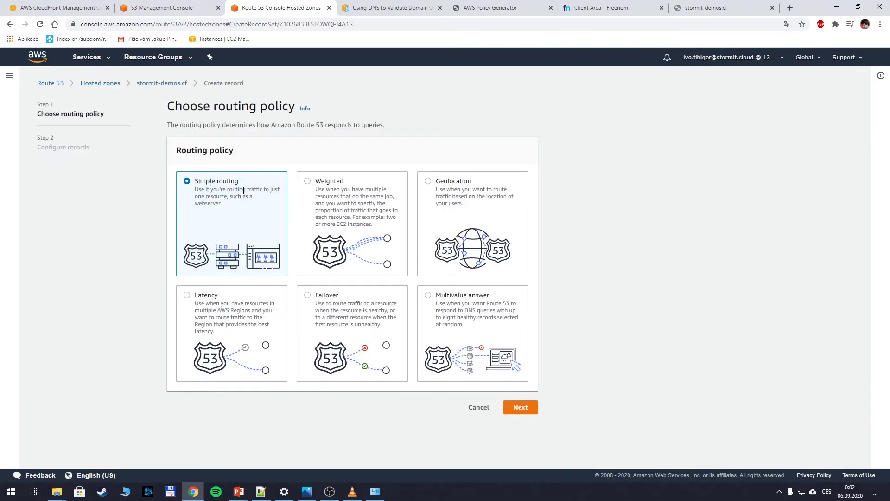
# Define a simple record aliased to the doxwwqtbgxiu.cloudfront.net CloudFront distribution
pyautogui.click(520, 407)
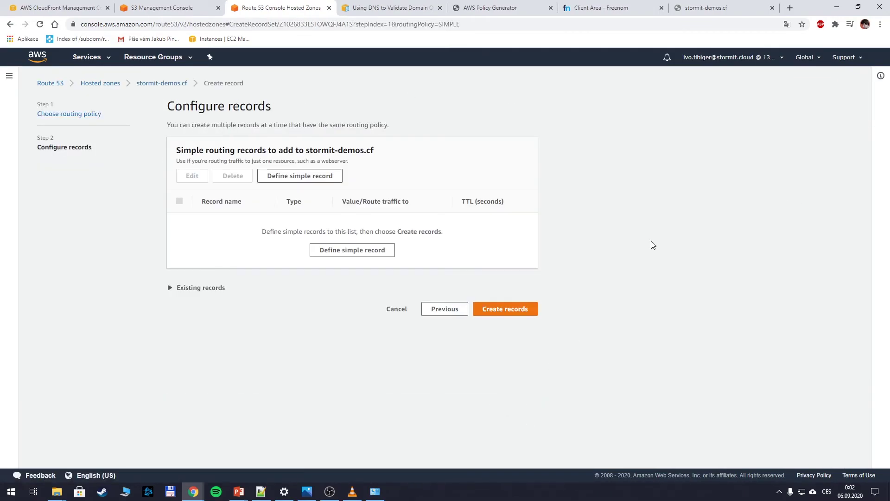
pyautogui.click(300, 175)
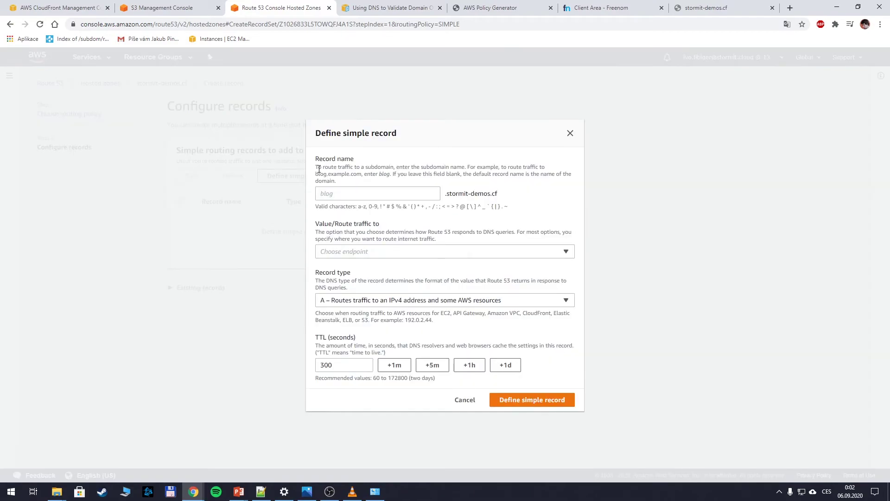
pyautogui.click(398, 194)
pyautogui.click(403, 251)
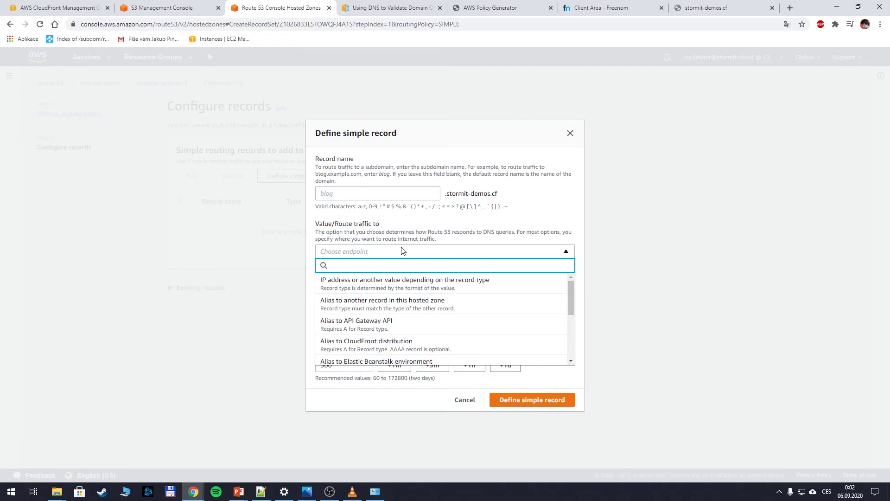
pyautogui.scroll(-1, 445, 306)
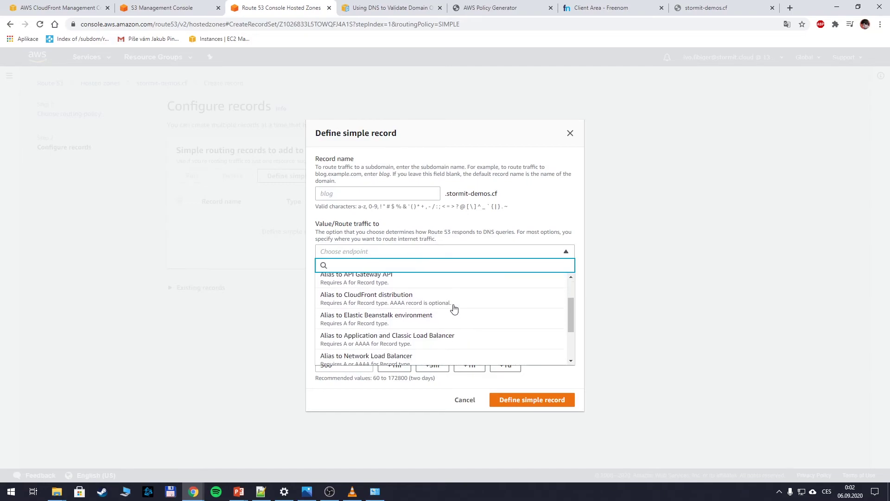
pyautogui.click(387, 299)
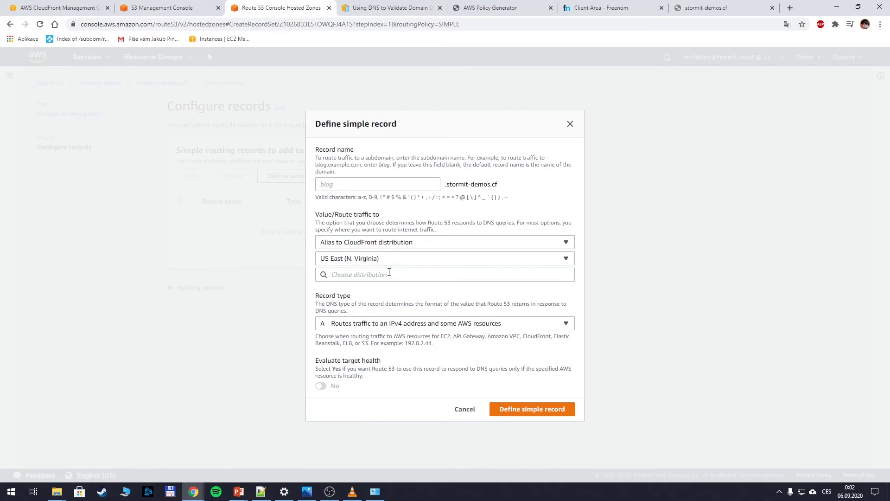
pyautogui.click(388, 275)
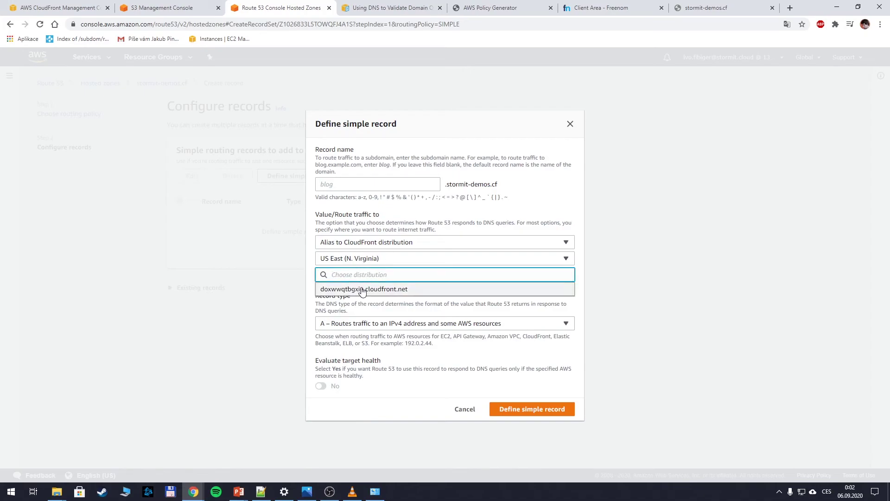
pyautogui.click(346, 292)
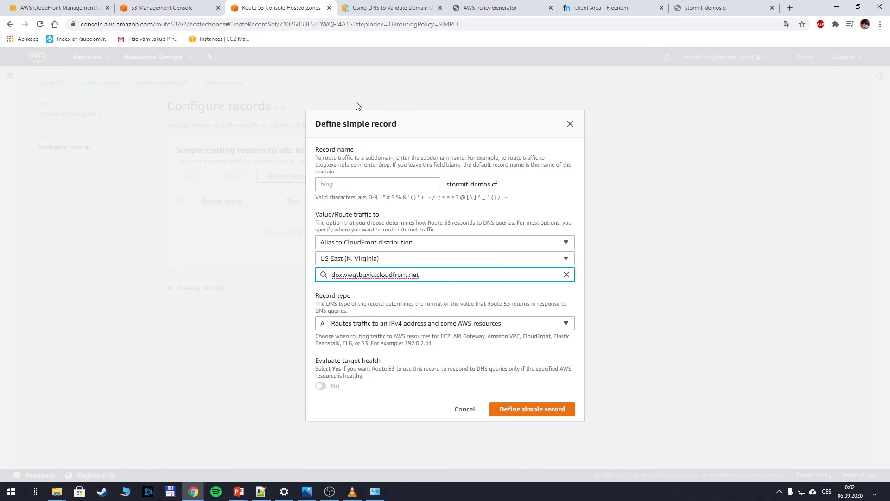
# Check the domain against CloudFront, choose US East (N. Virginia), and add the pending record
pyautogui.click(59, 7)
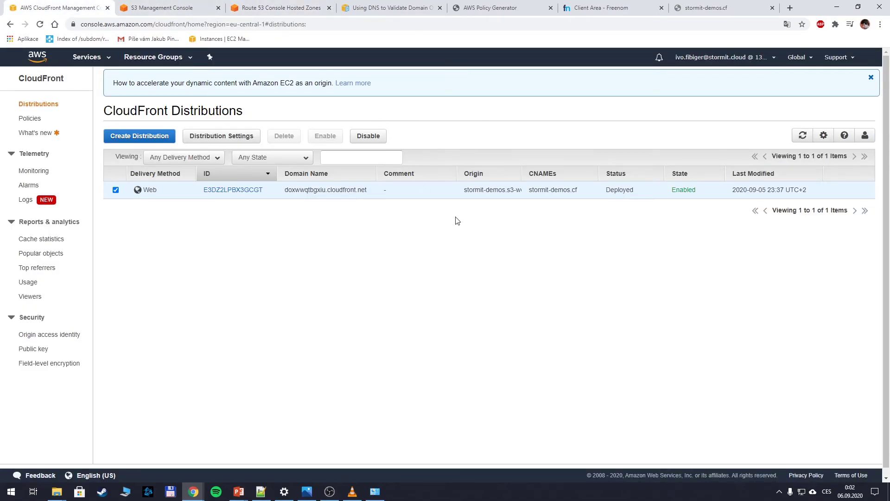
pyautogui.moveTo(289, 193); pyautogui.dragTo(333, 193)
pyautogui.hotkey('ctrl', 'c')
pyautogui.click(177, 195)
pyautogui.click(282, 8)
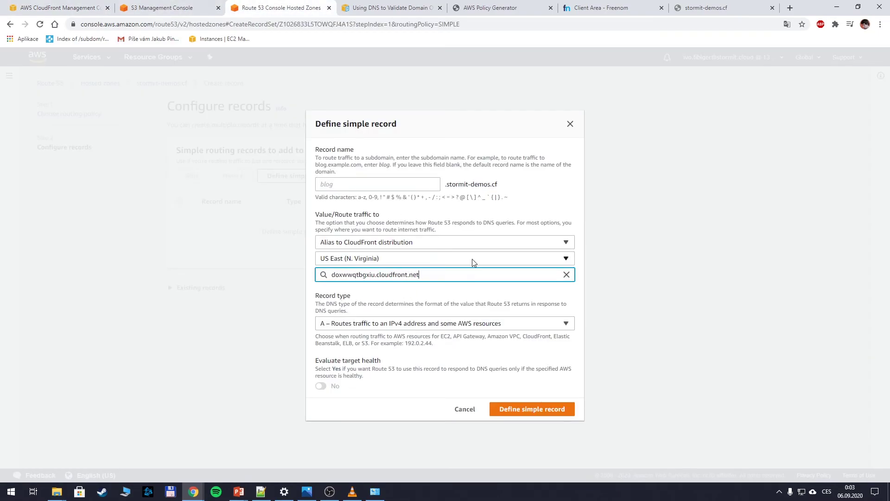
pyautogui.click(565, 259)
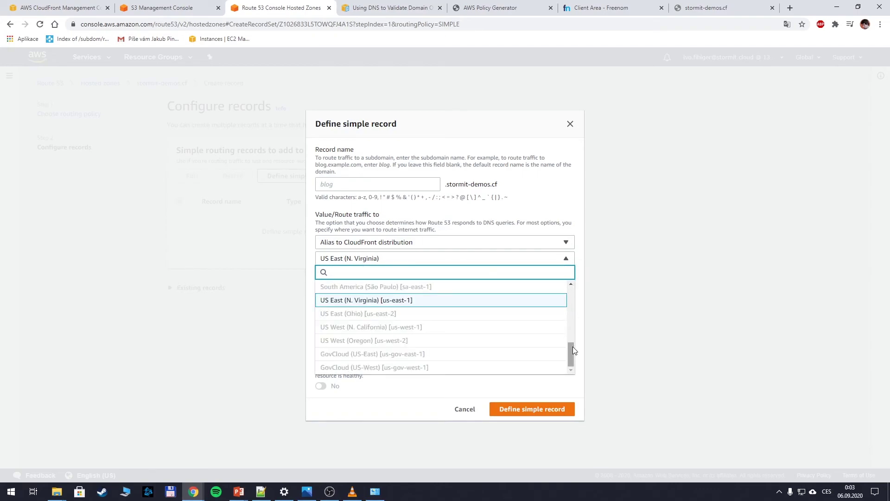
pyautogui.moveTo(573, 347)
pyautogui.mouseDown()
pyautogui.moveTo(569, 285)
pyautogui.moveTo(578, 351)
pyautogui.mouseUp()
pyautogui.click(360, 303)
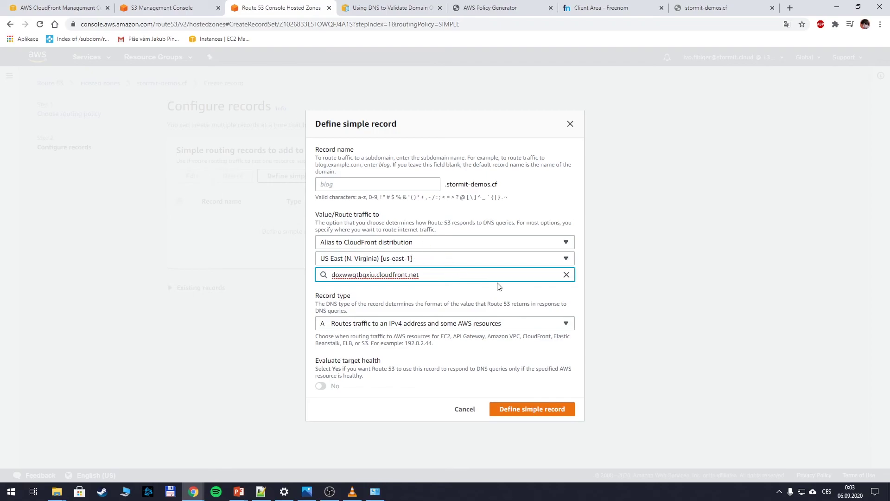
pyautogui.click(537, 409)
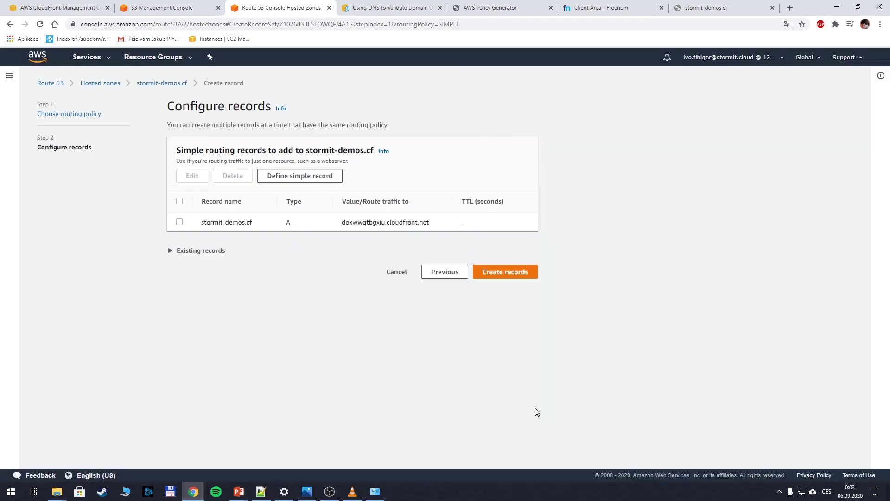
# Create the pending A alias record, then switch to the stormit-demos.cf test tab
pyautogui.click(513, 271)
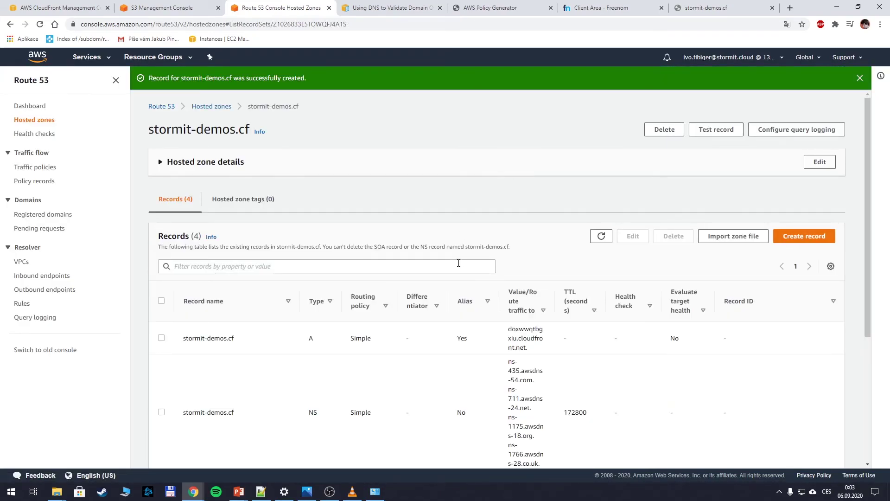
pyautogui.scroll(-2, 491, 319)
pyautogui.scroll(-2, 492, 319)
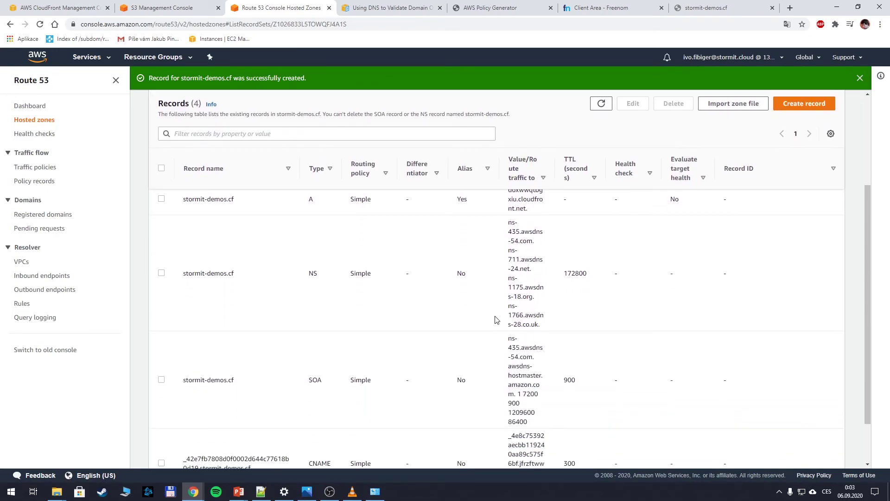
pyautogui.scroll(-1, 470, 352)
pyautogui.click(706, 8)
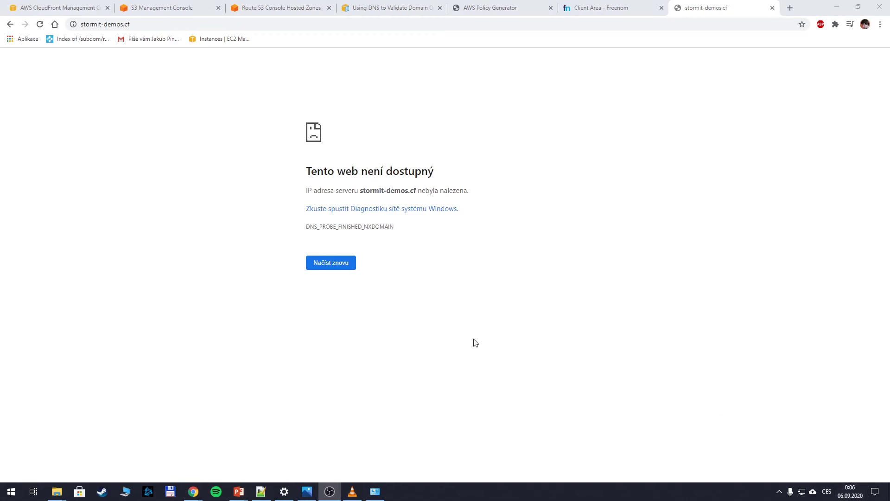
pyautogui.click(335, 265)
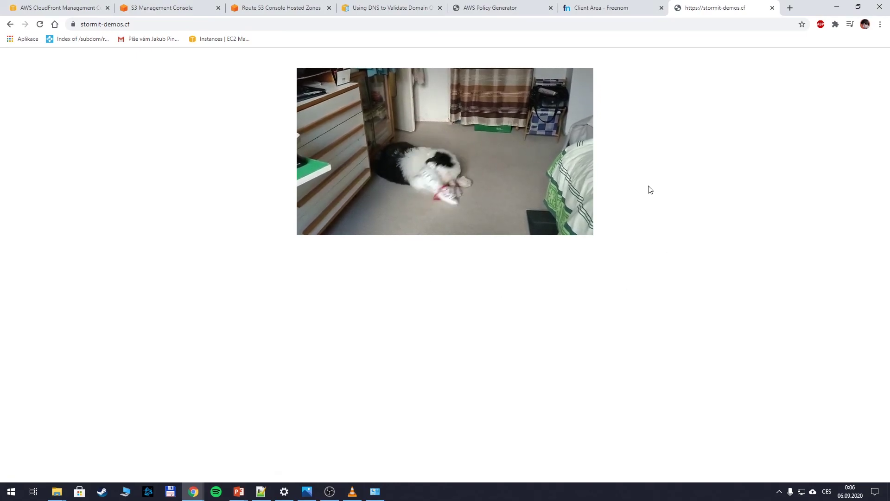
pyautogui.moveTo(629, 281); pyautogui.dragTo(209, 58)
pyautogui.click(629, 240)
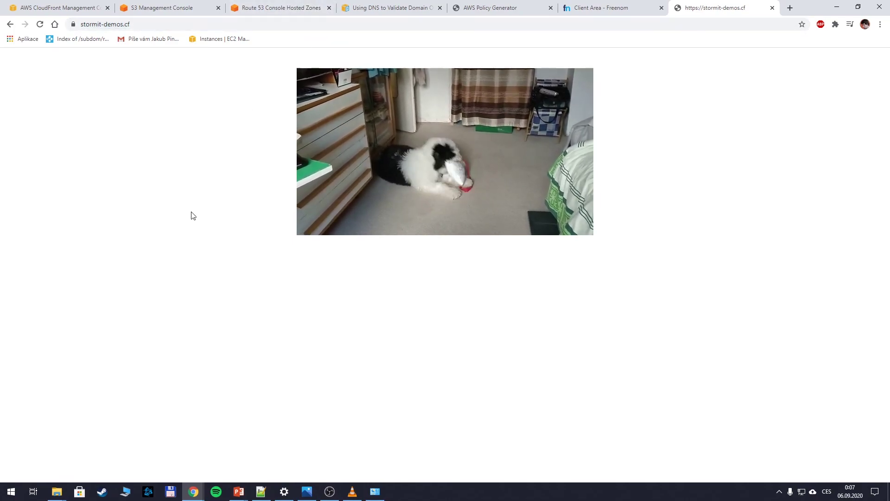
pyautogui.hotkey('ctrl', 'shift', 'n')
pyautogui.write('https://stormit-demos.cf/')
pyautogui.press('Return')
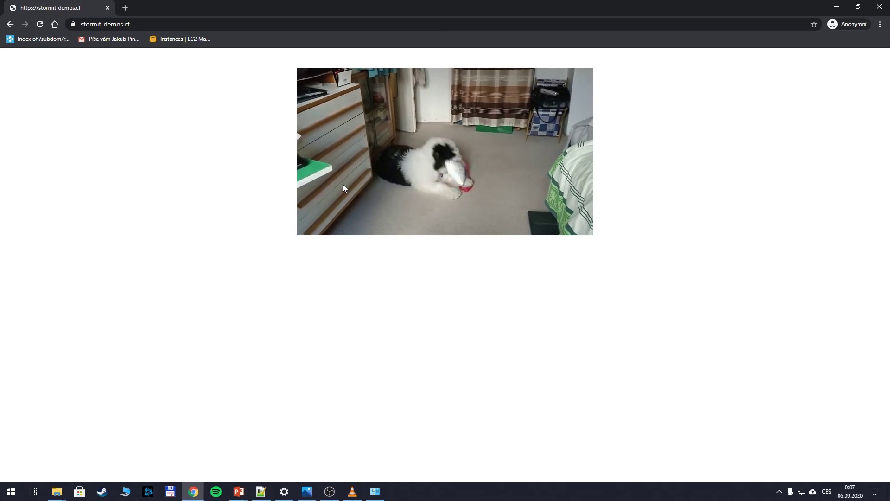